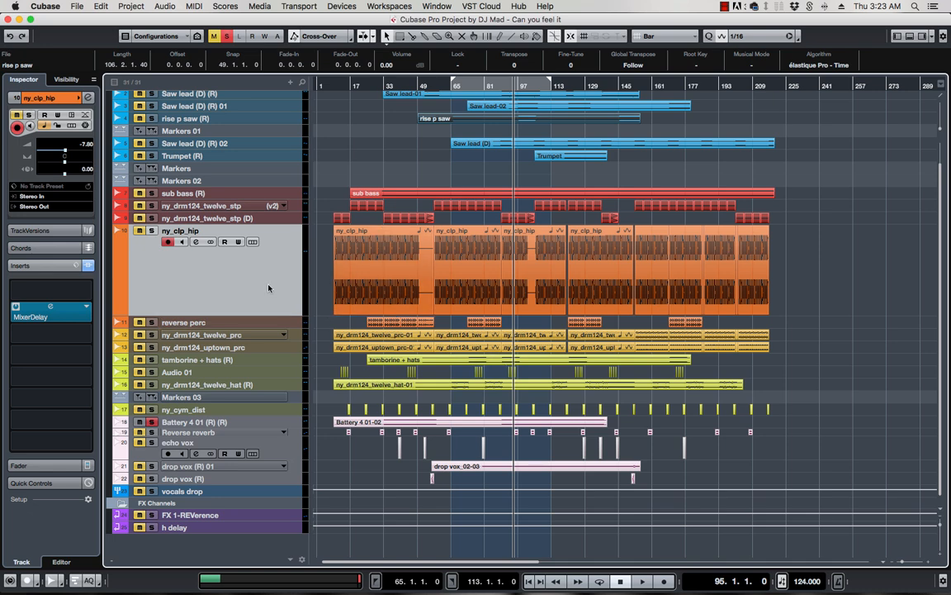
Show the MixConsole in the lower zone beneath the DJ Mad project arrangement with Alt+F3
{"action": "key", "text": "alt+F3"}
{"action": "key", "text": "alt+F3"}
{"action": "key", "text": "alt+F3"}
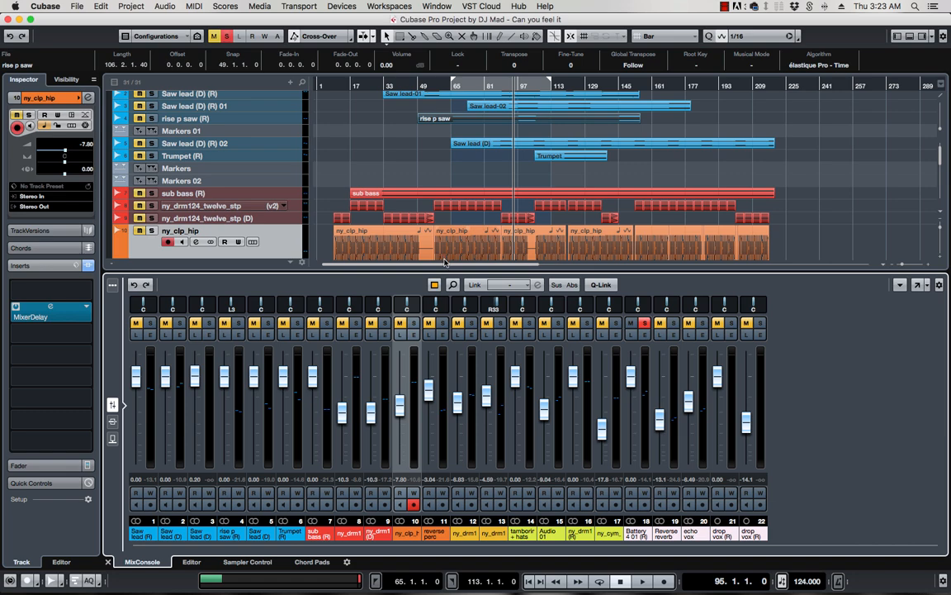
Resize the lower-zone mixer divider, toggle the lower zone off and on, then enlarge it
{"action": "mouse_move", "coordinate": [396, 270]}
{"action": "left_mouse_down"}
{"action": "mouse_move", "coordinate": [397, 168]}
{"action": "mouse_move", "coordinate": [400, 375]}
{"action": "mouse_move", "coordinate": [397, 155]}
{"action": "mouse_move", "coordinate": [398, 283]}
{"action": "mouse_move", "coordinate": [398, 266]}
{"action": "left_mouse_up"}
{"action": "left_click_drag", "start_coordinate": [378, 199], "coordinate": [396, 346]}
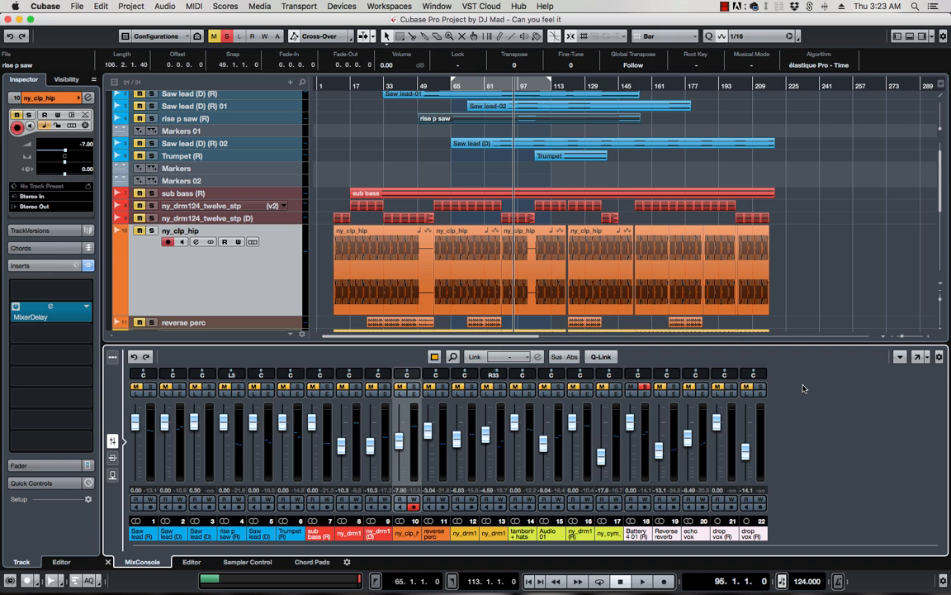
{"action": "key", "text": "super+alt+b"}
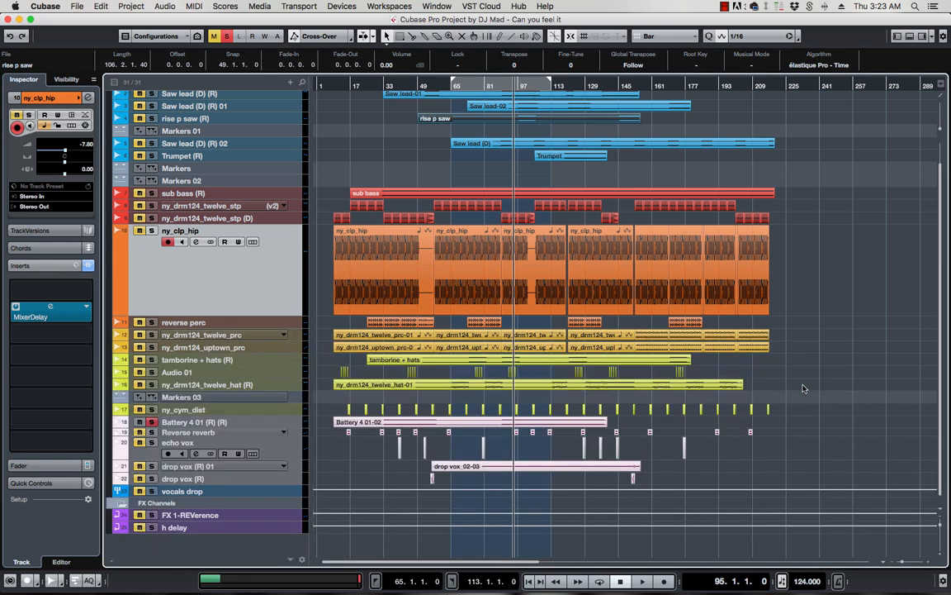
{"action": "key", "text": "super+alt+b"}
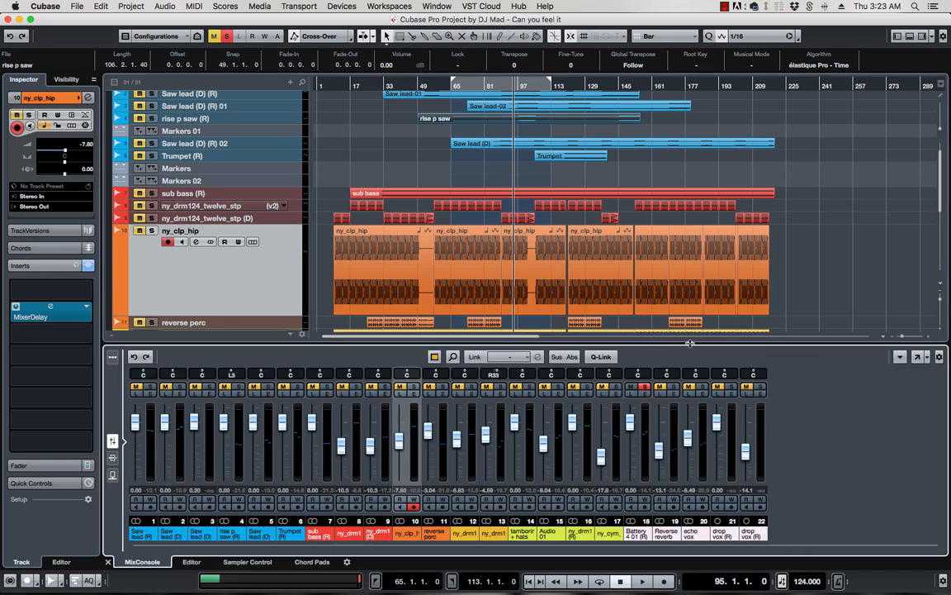
{"action": "left_click_drag", "start_coordinate": [690, 343], "coordinate": [711, 281]}
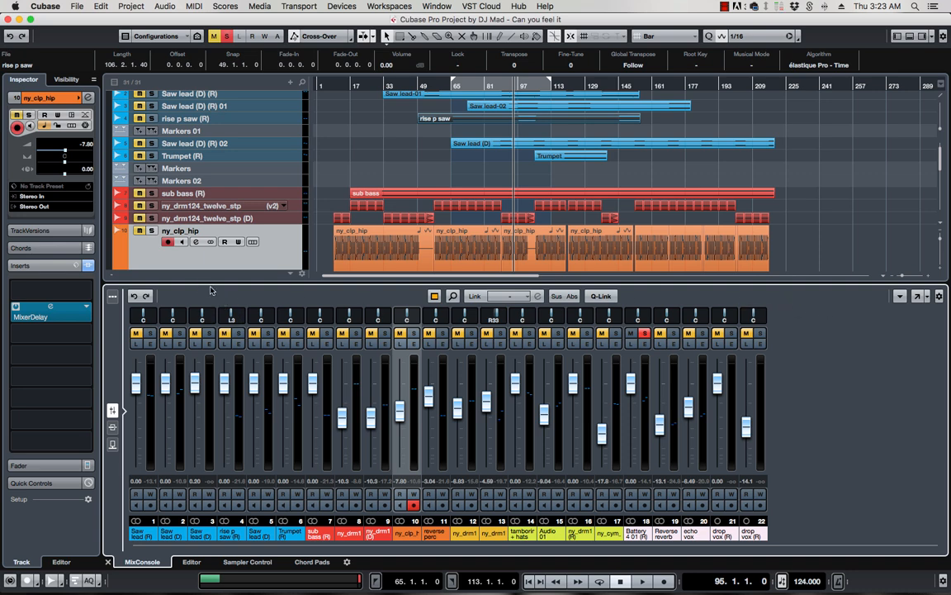
Cycle the lower zone through Editor, Sampler Control and Chord Pads, then open the full MixConsole window
{"action": "left_click", "coordinate": [193, 562]}
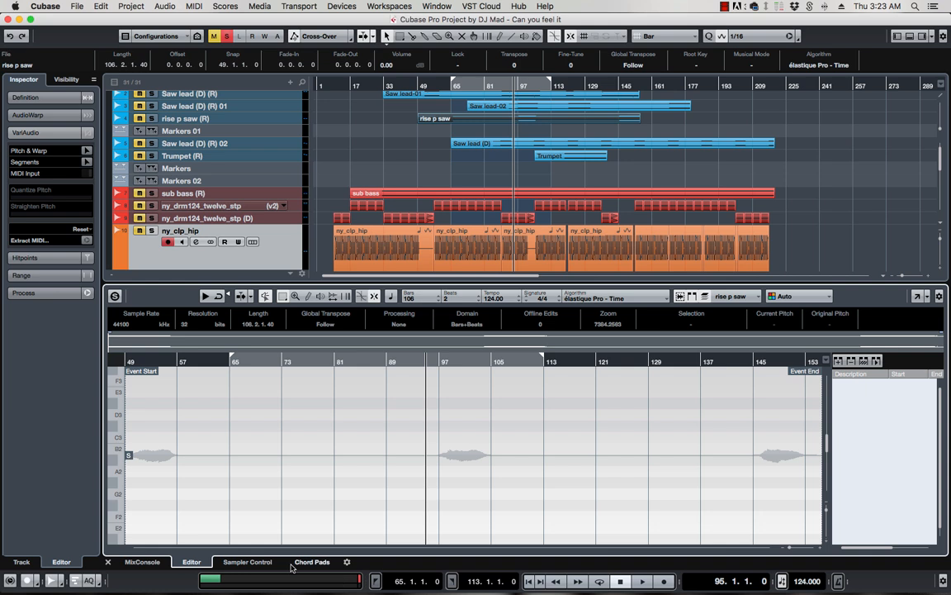
{"action": "left_click", "coordinate": [251, 564]}
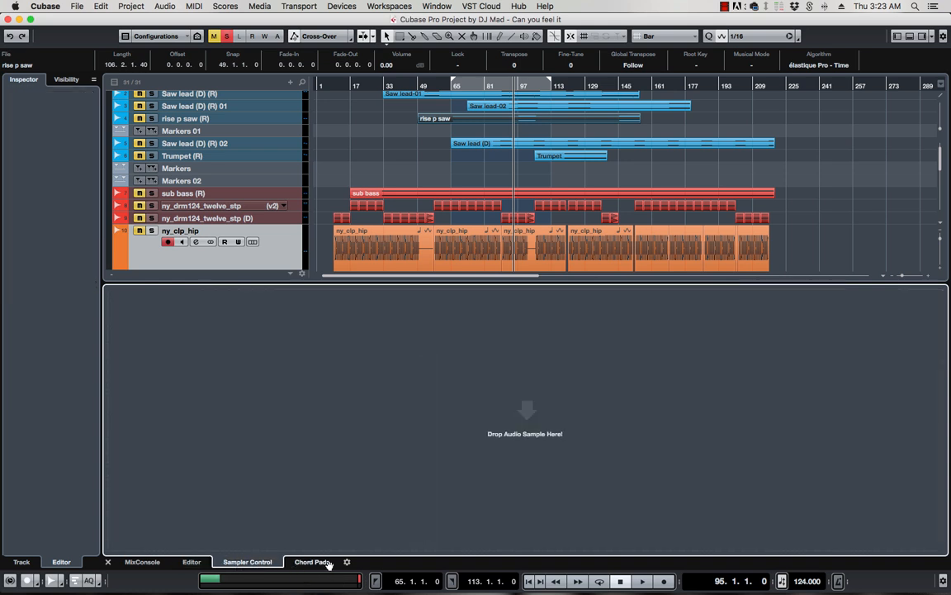
{"action": "left_click", "coordinate": [311, 563]}
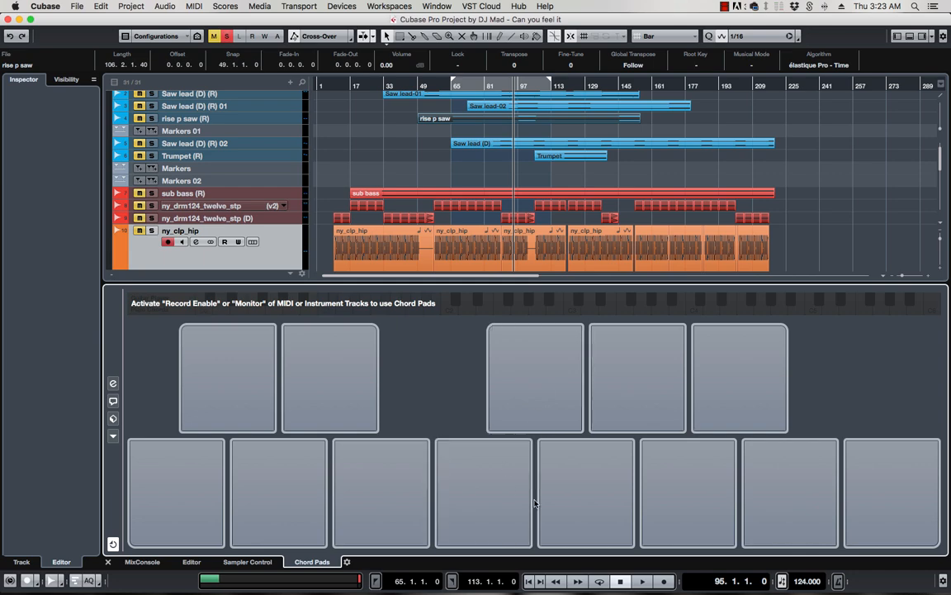
{"action": "left_click", "coordinate": [141, 563]}
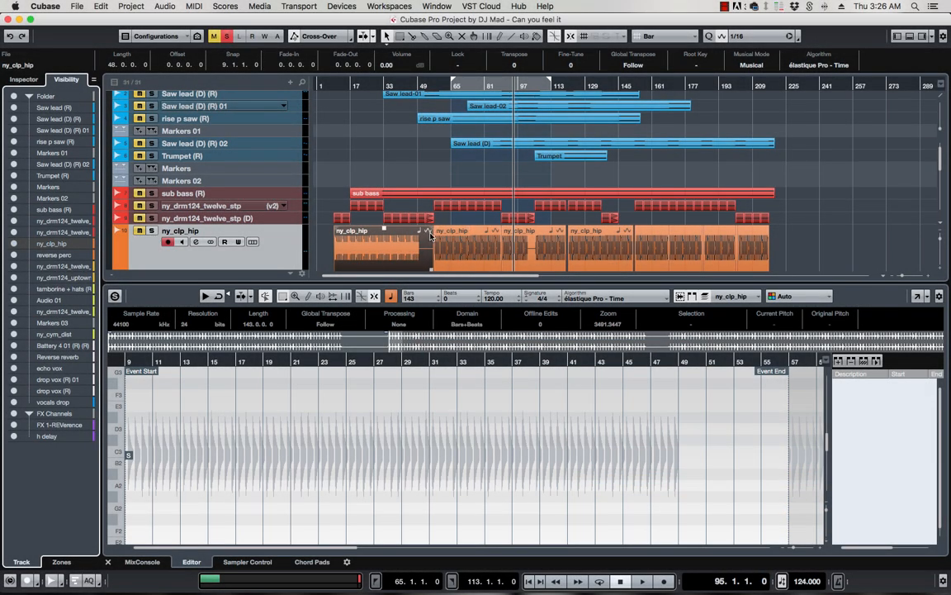
{"action": "key", "text": "alt+F3"}
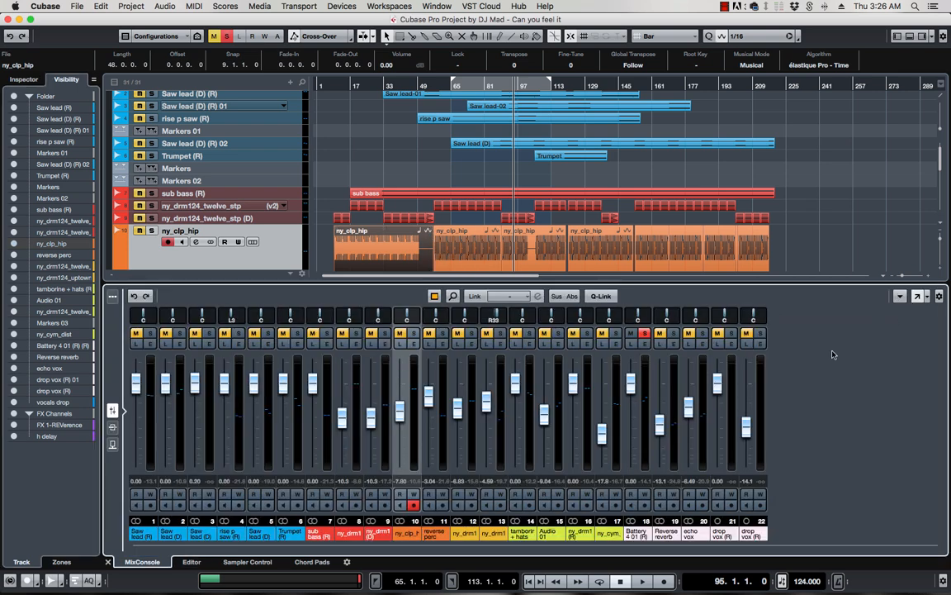
{"action": "key", "text": "F3"}
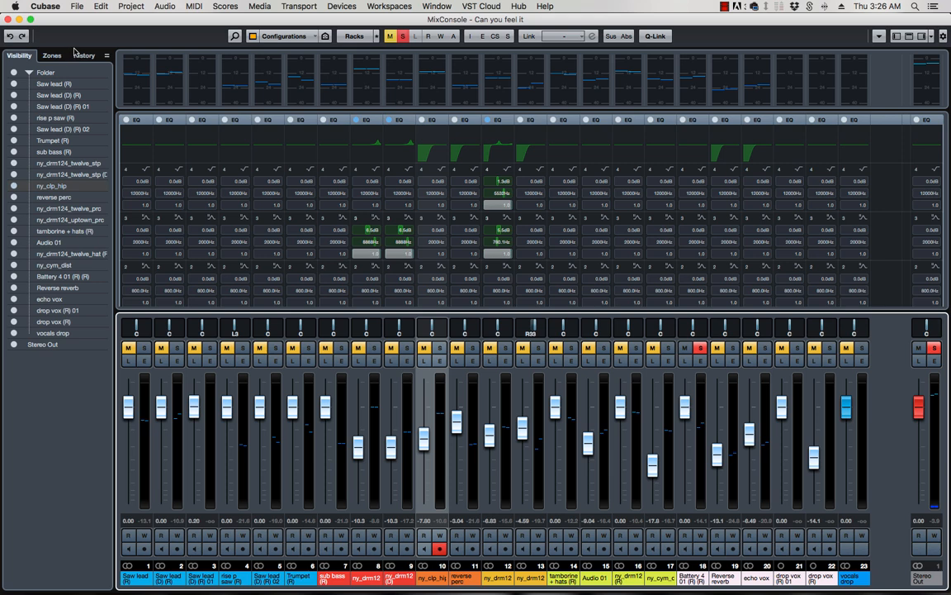
Lower Saw lead 01 (-13.4), 02, reverse perc (-12.8) and uptown_prc (-16.1); raise twelve_stp
{"action": "left_click", "coordinate": [85, 56]}
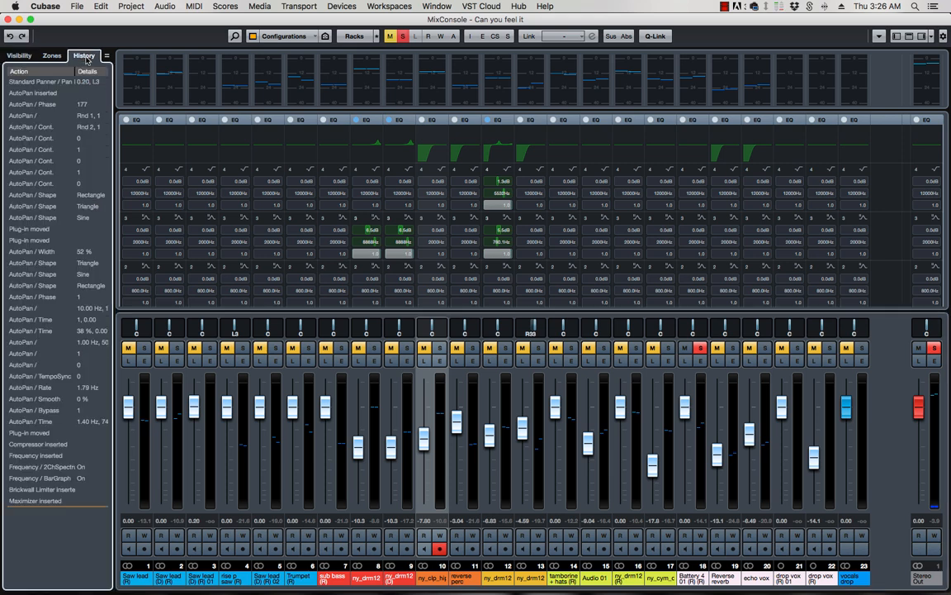
{"action": "left_click_drag", "start_coordinate": [259, 408], "coordinate": [258, 454]}
{"action": "left_click_drag", "start_coordinate": [193, 406], "coordinate": [193, 454]}
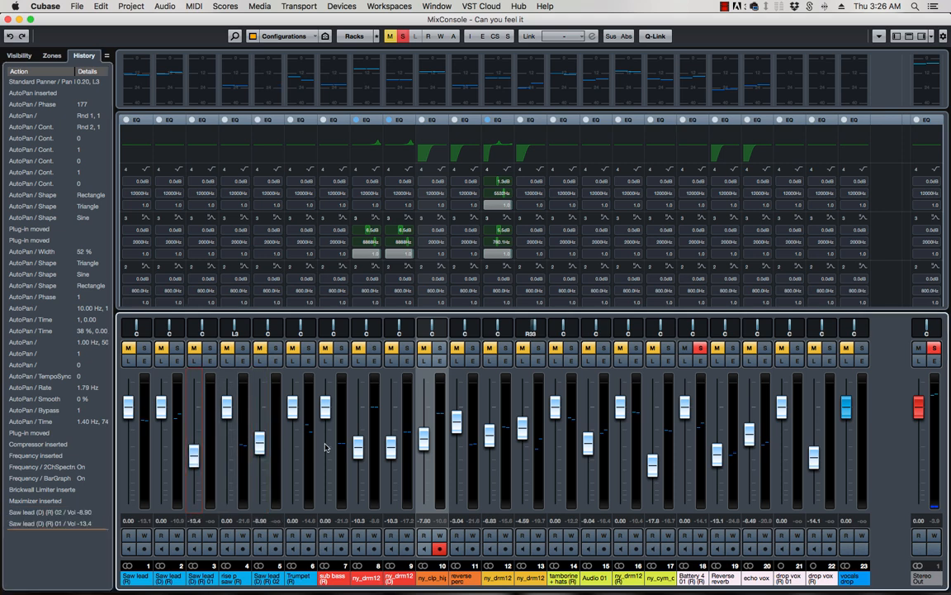
{"action": "left_click_drag", "start_coordinate": [357, 447], "coordinate": [366, 402]}
{"action": "left_click_drag", "start_coordinate": [455, 421], "coordinate": [489, 410]}
{"action": "left_click", "coordinate": [529, 457]}
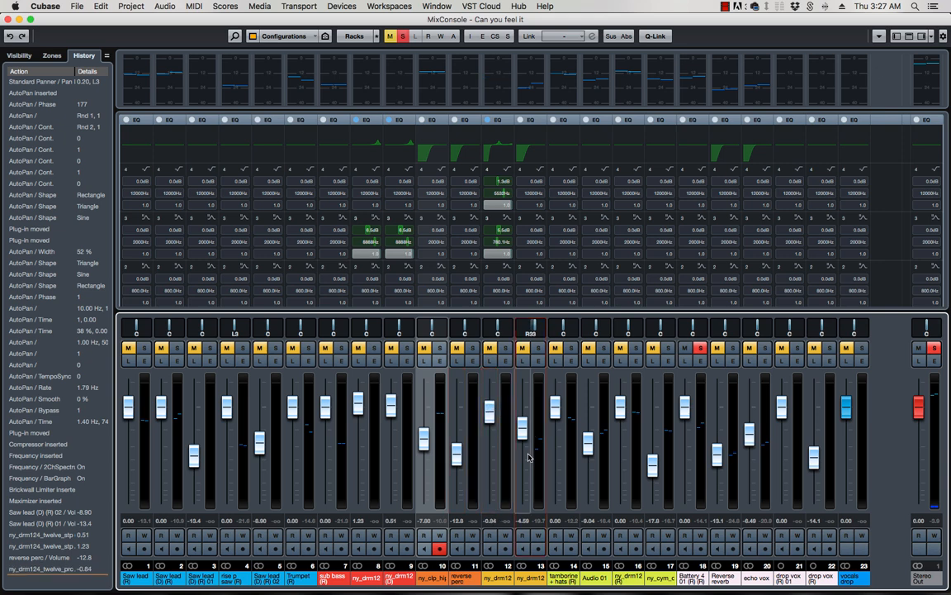
{"action": "left_click", "coordinate": [529, 457]}
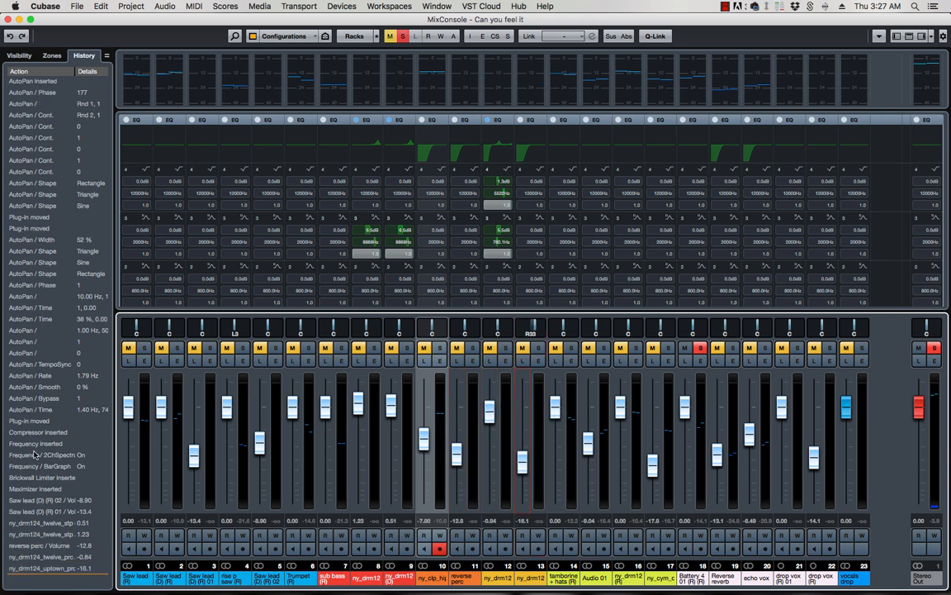
Step back through History past the volume and AutoPan edits, then redo up to Brickwall Limiter inserted
{"action": "scroll", "coordinate": [72, 477], "scroll_direction": "right", "scroll_amount": 1}
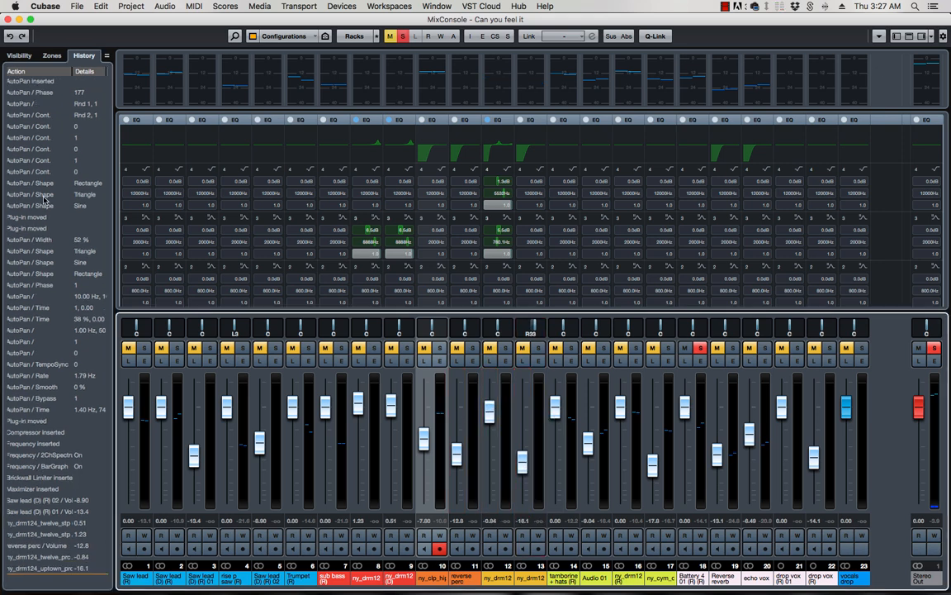
{"action": "left_click", "coordinate": [69, 557]}
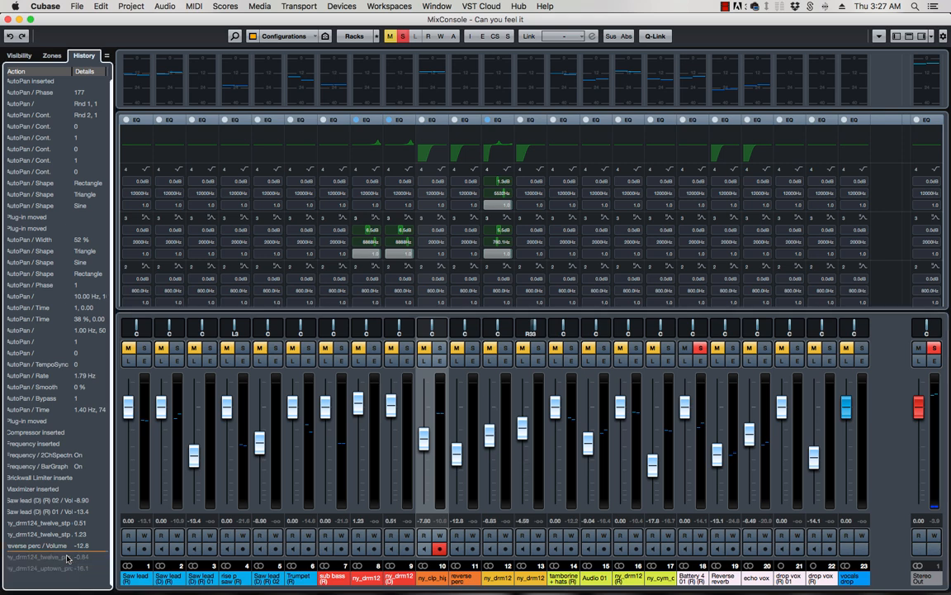
{"action": "left_click", "coordinate": [55, 501]}
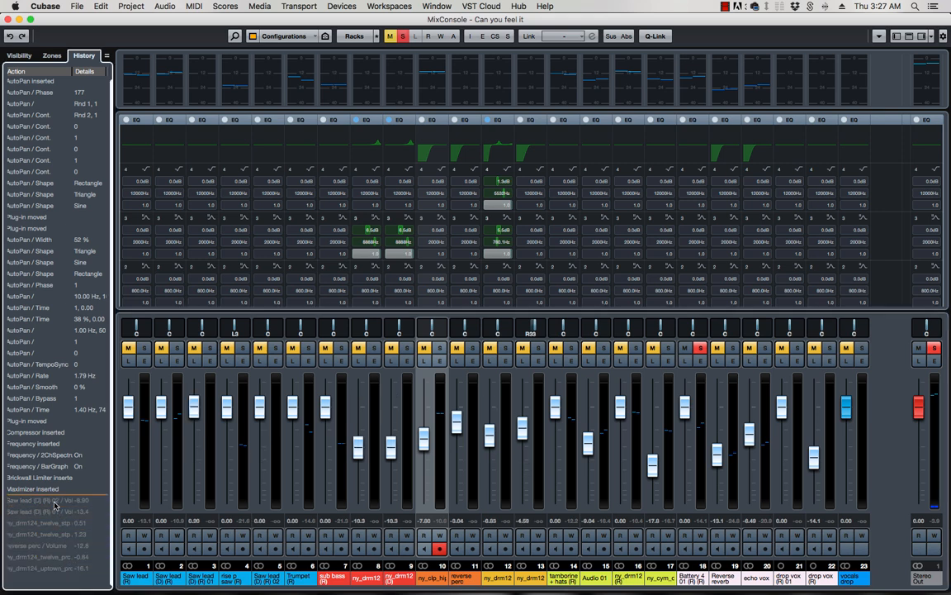
{"action": "left_click", "coordinate": [53, 446]}
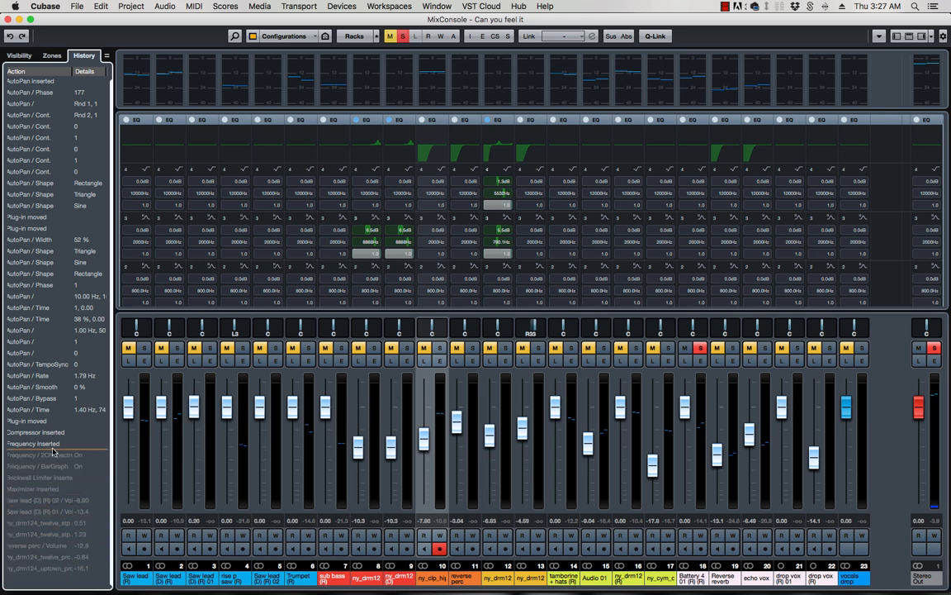
{"action": "left_click", "coordinate": [42, 296]}
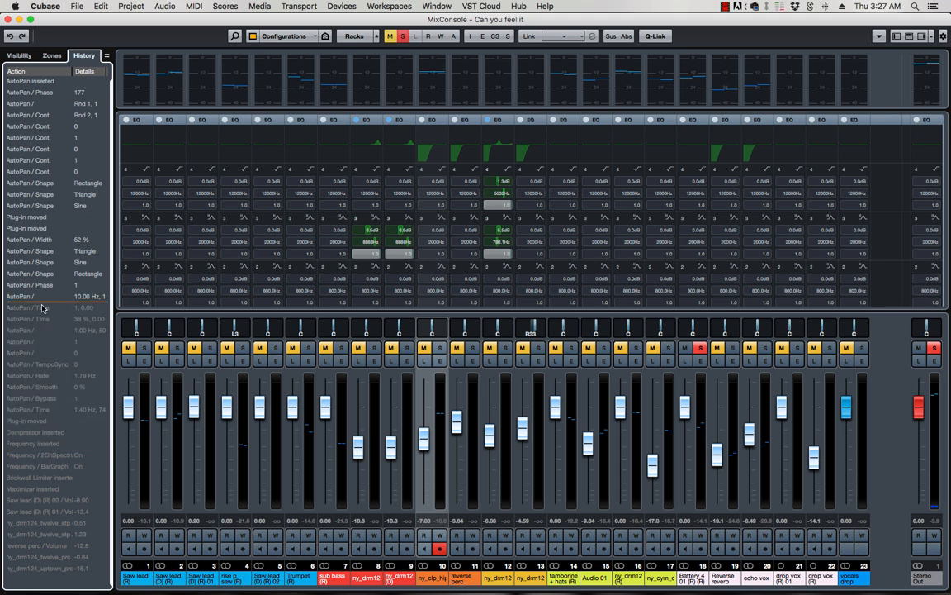
{"action": "left_click", "coordinate": [48, 223]}
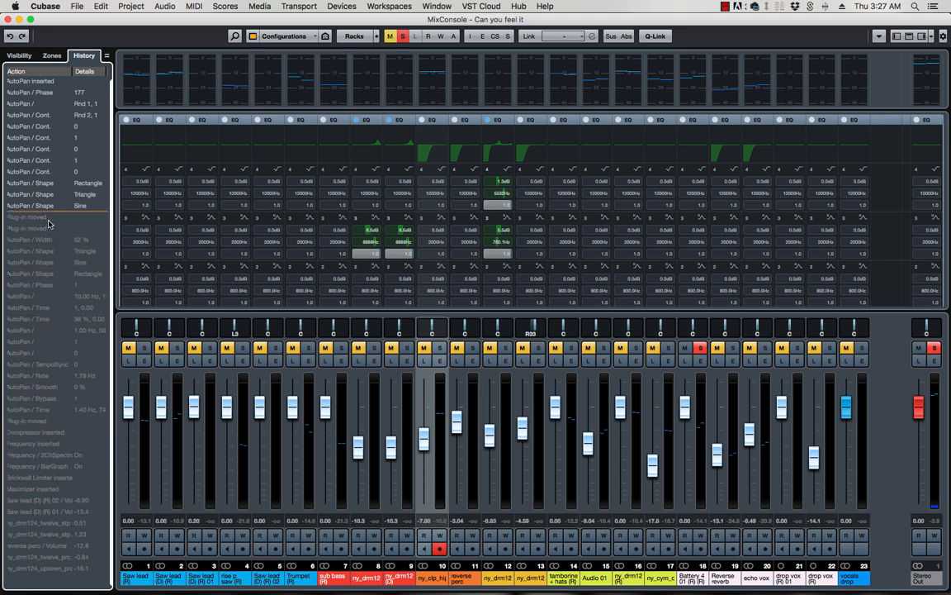
{"action": "left_click", "coordinate": [40, 139]}
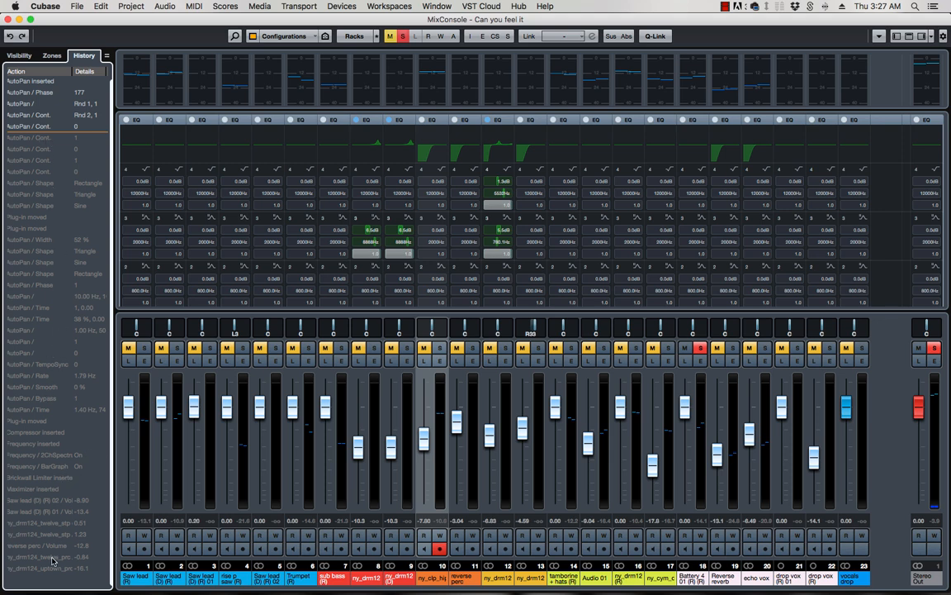
{"action": "left_click", "coordinate": [39, 491]}
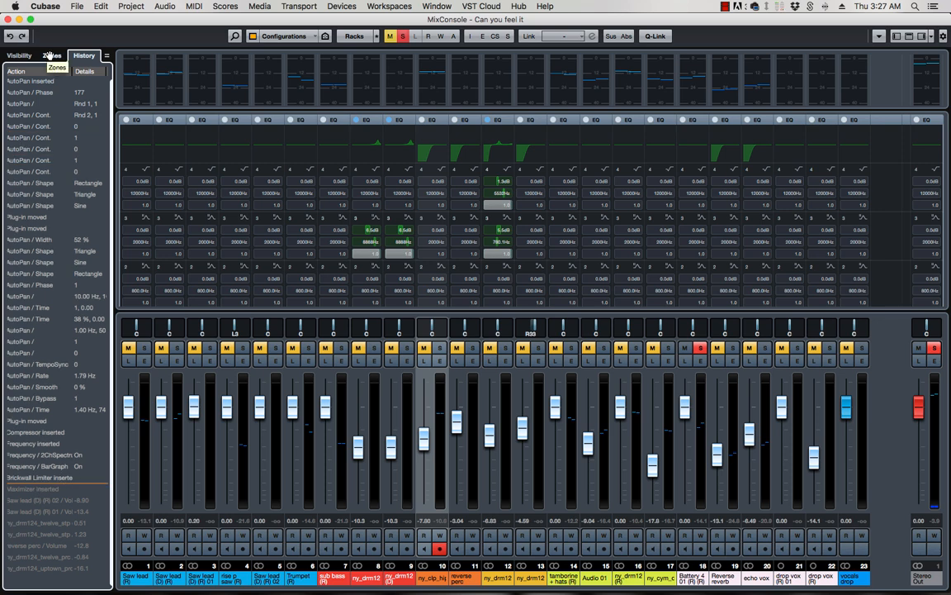
Browse the MixConsole left-zone Visibility, Zones and History tabs
{"action": "left_click", "coordinate": [11, 56]}
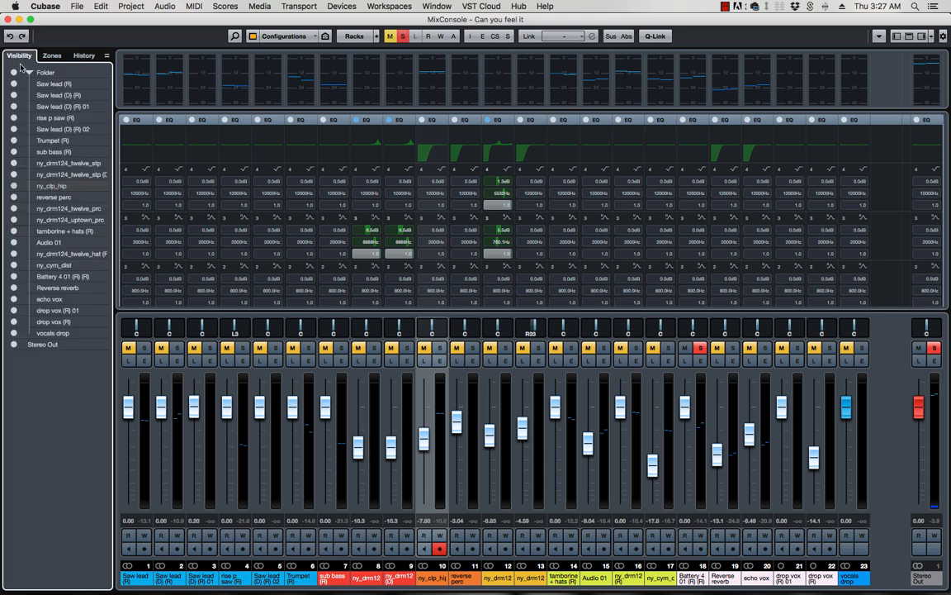
{"action": "left_click", "coordinate": [51, 55]}
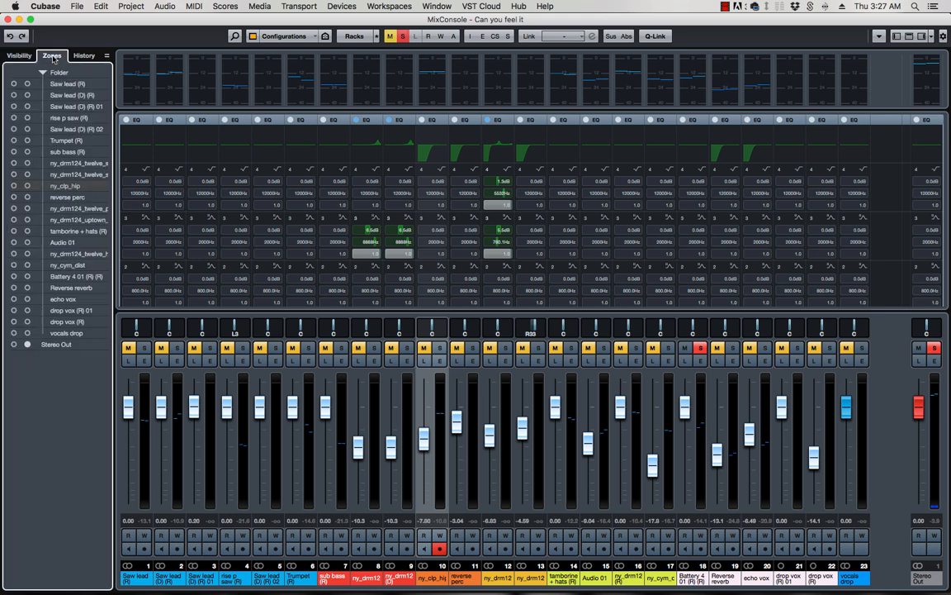
{"action": "left_click", "coordinate": [84, 55]}
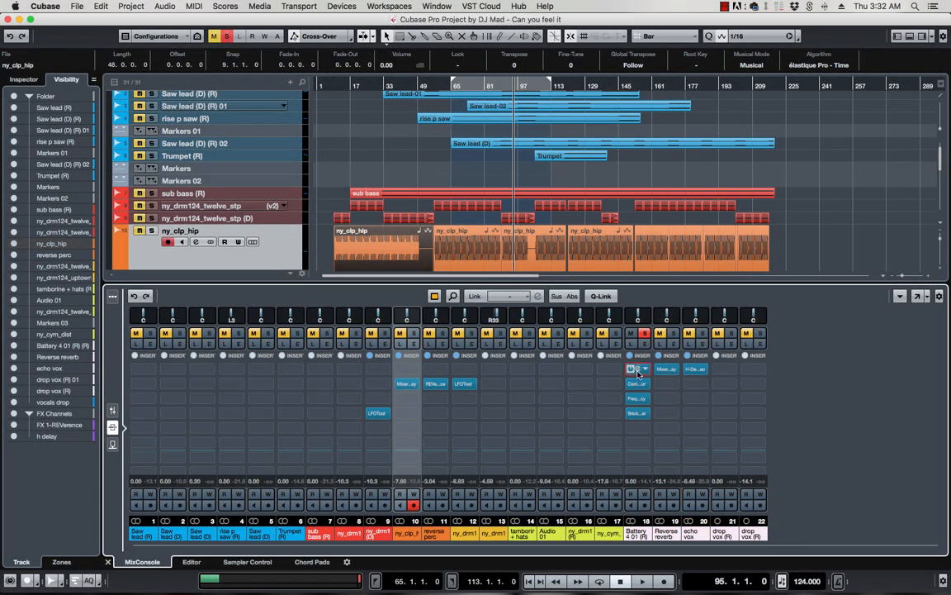
Open Battery 4 01's AutoPan and try the Electric Guitar Gently Sweeps, Panorama-Drama, Captain Nemo and Choir Moves presets
{"action": "left_click", "coordinate": [638, 372]}
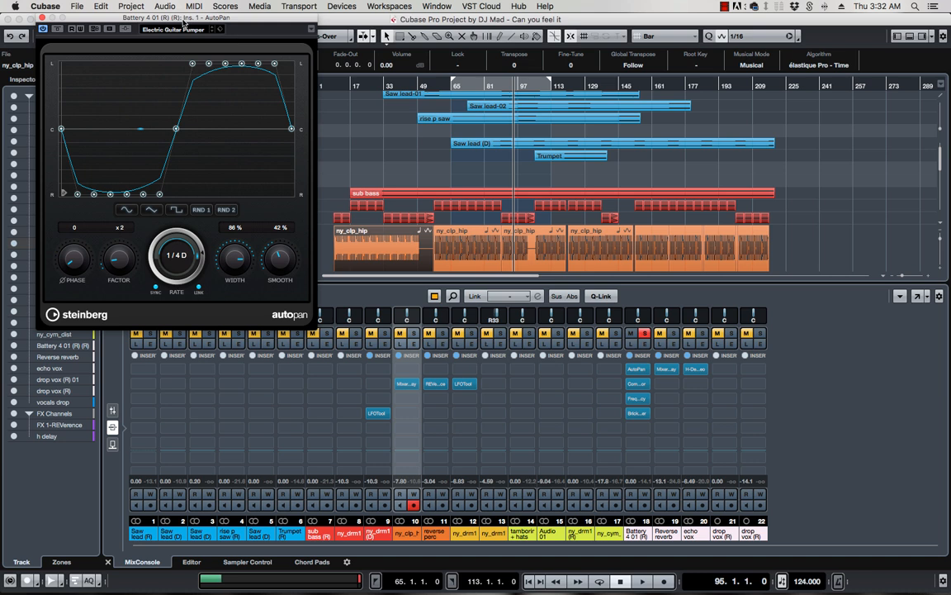
{"action": "left_click_drag", "start_coordinate": [160, 20], "coordinate": [194, 23]}
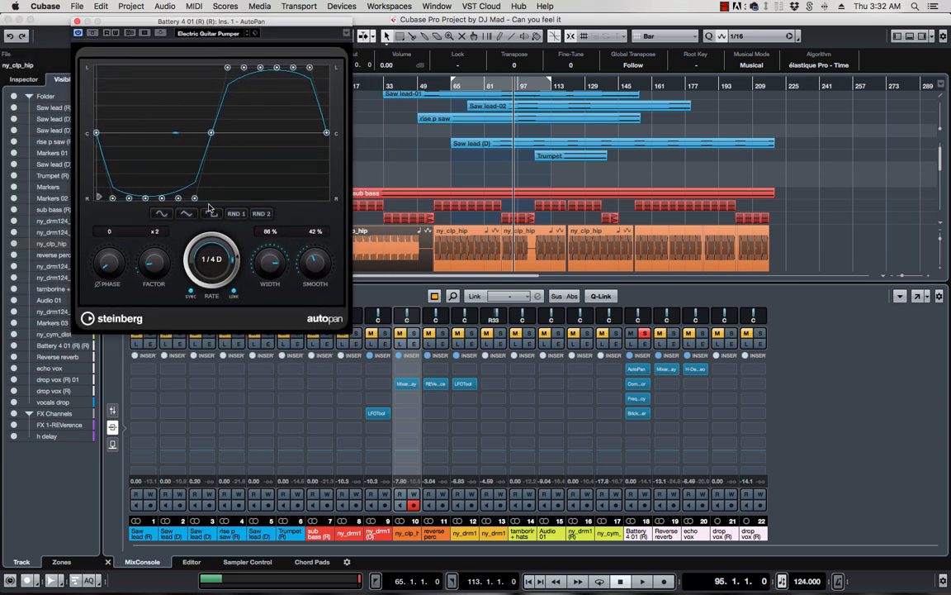
{"action": "left_click", "coordinate": [189, 35]}
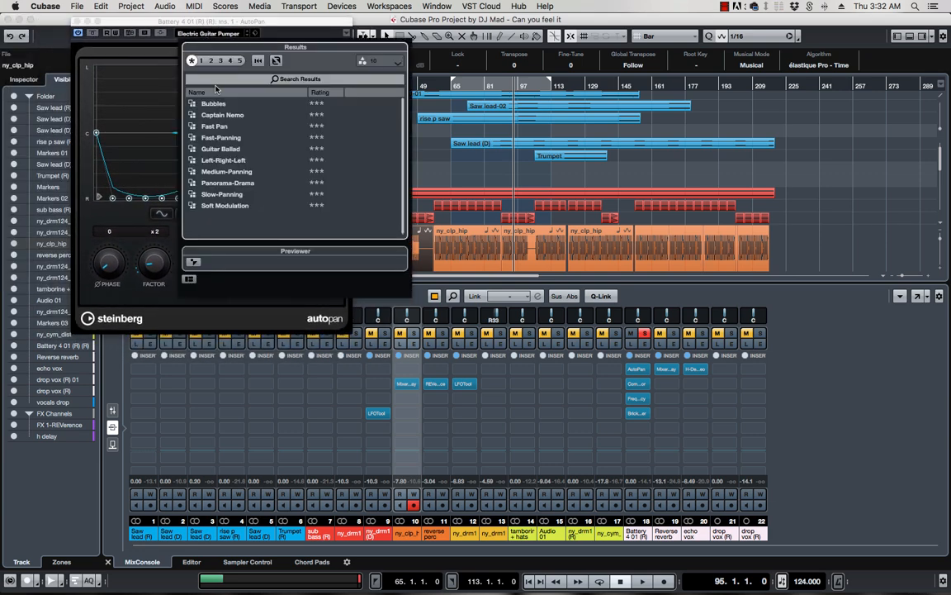
{"action": "double_click", "coordinate": [223, 150]}
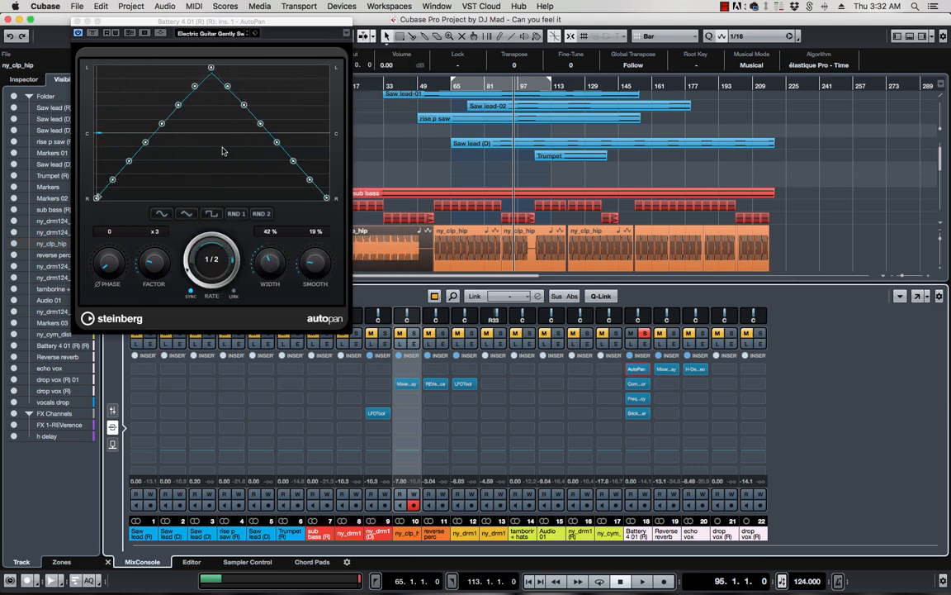
{"action": "left_click", "coordinate": [208, 35]}
{"action": "double_click", "coordinate": [217, 182]}
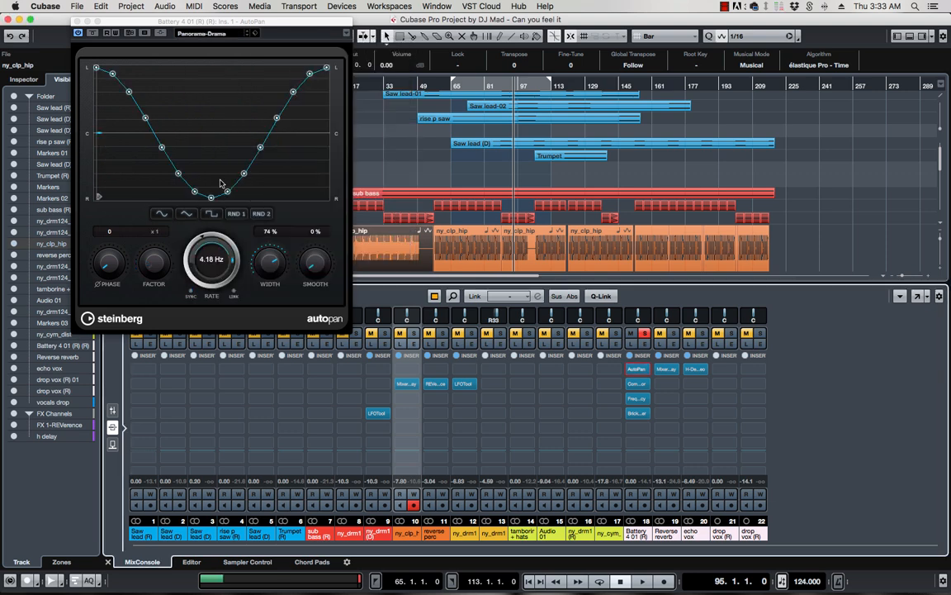
{"action": "left_click", "coordinate": [199, 34]}
{"action": "double_click", "coordinate": [211, 114]}
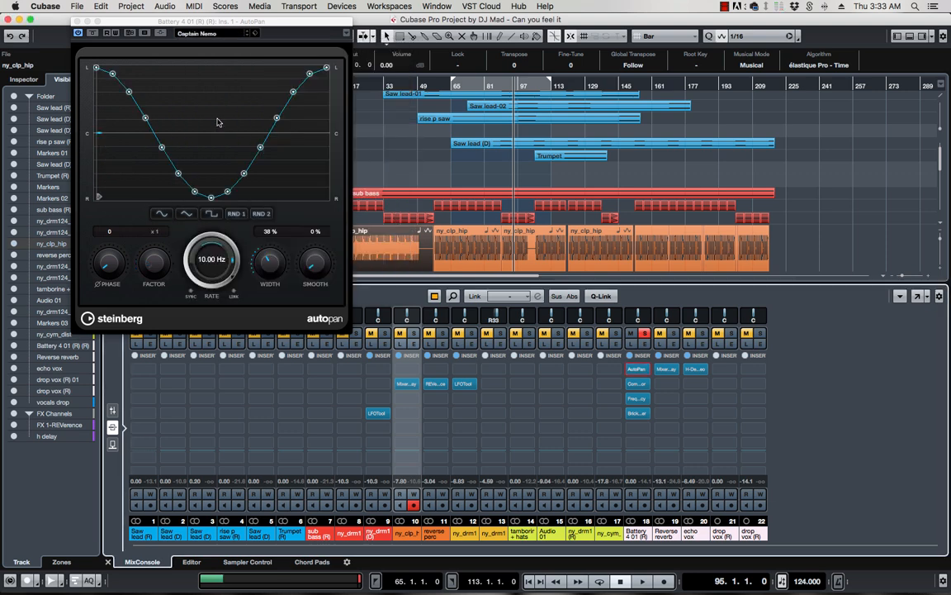
{"action": "left_click", "coordinate": [206, 35]}
{"action": "double_click", "coordinate": [199, 128]}
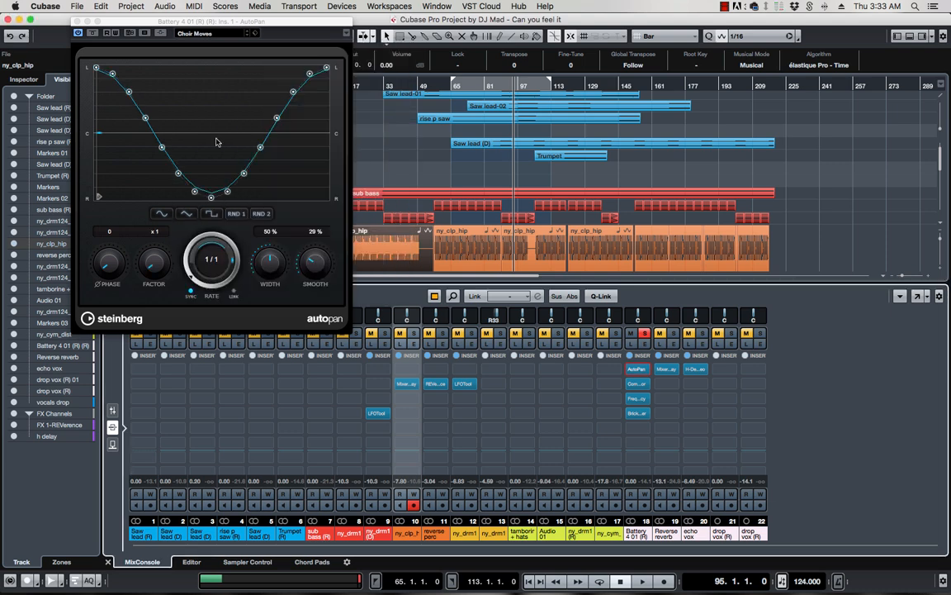
{"action": "left_click_drag", "start_coordinate": [283, 31], "coordinate": [226, 26]}
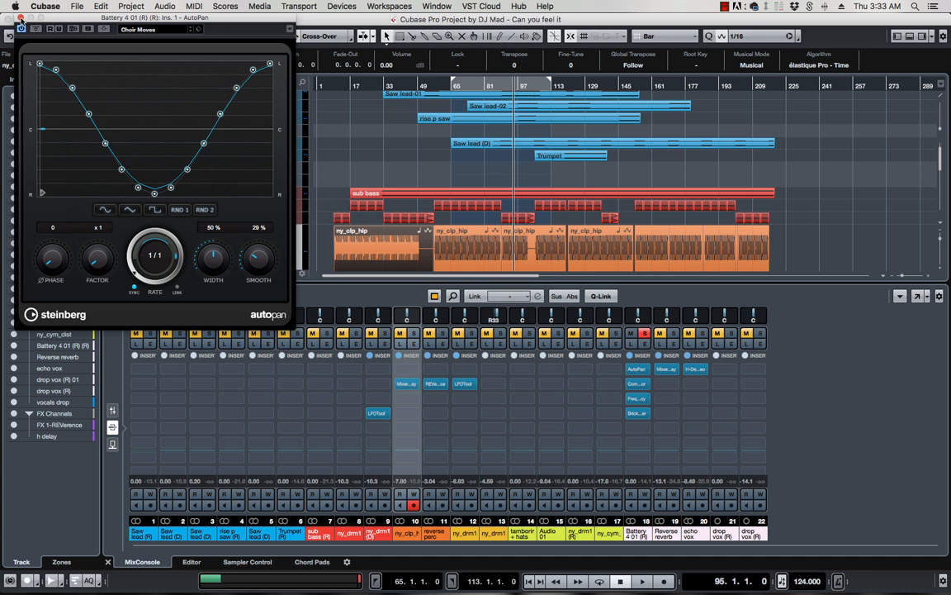
Settle on the Captain Nemo preset and drag curve points into a jagged custom pan shape
{"action": "left_click", "coordinate": [191, 30]}
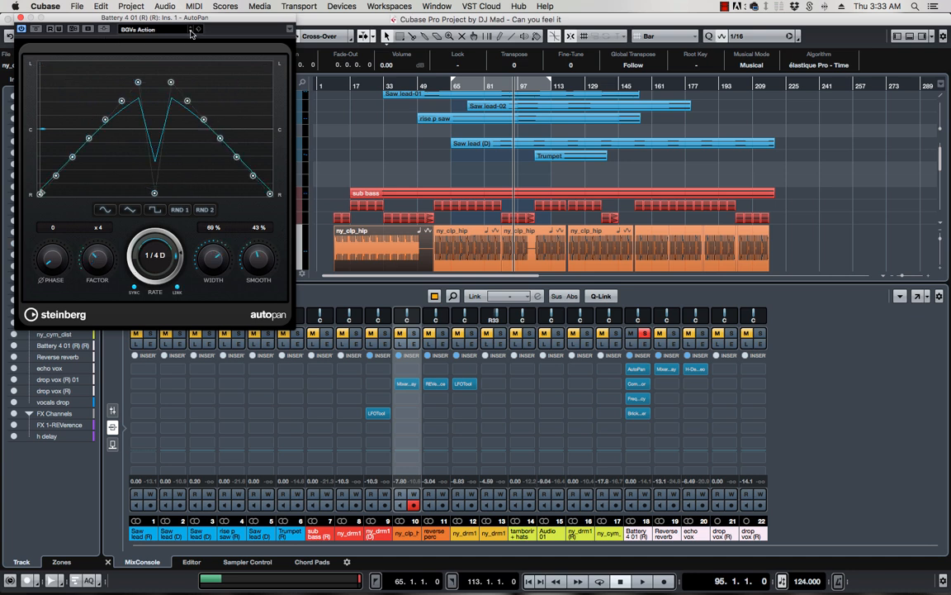
{"action": "left_click", "coordinate": [191, 30]}
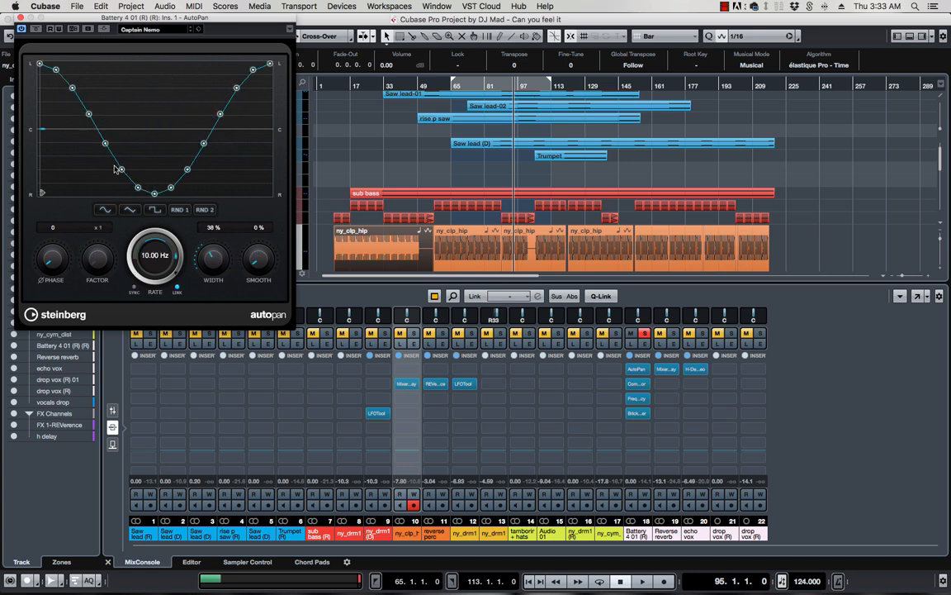
{"action": "left_click_drag", "start_coordinate": [116, 169], "coordinate": [121, 100]}
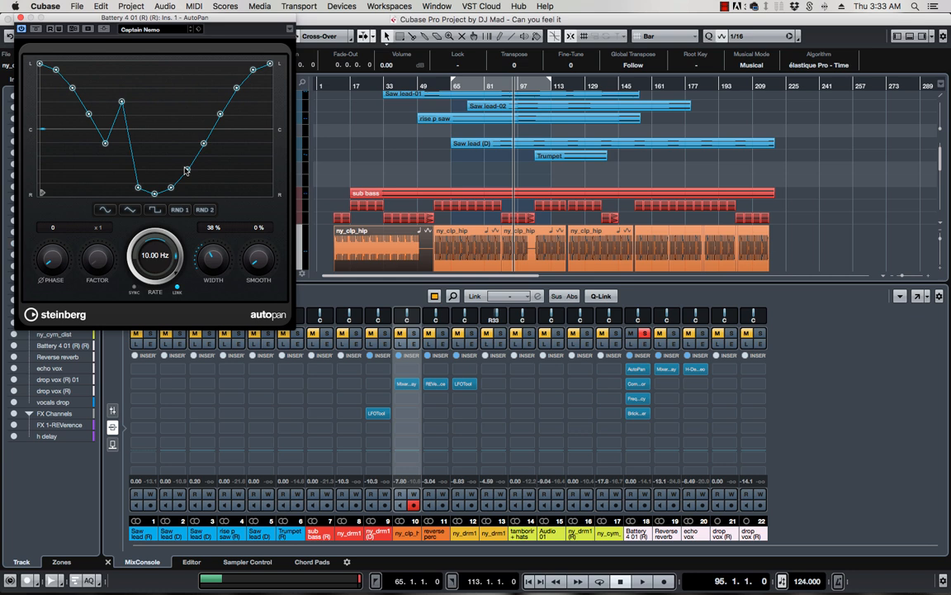
{"action": "left_click_drag", "start_coordinate": [186, 170], "coordinate": [172, 101]}
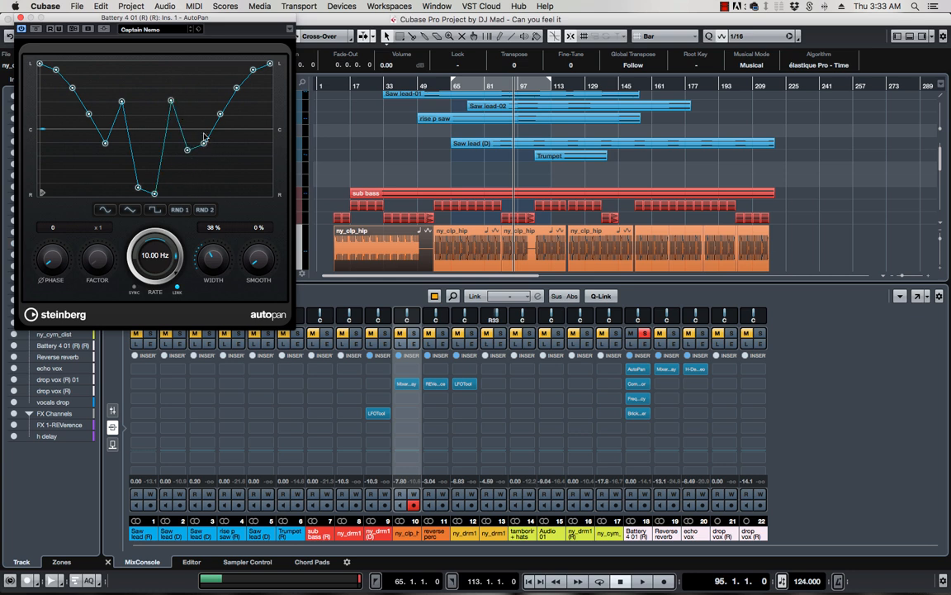
{"action": "mouse_move", "coordinate": [204, 137]}
{"action": "left_mouse_down"}
{"action": "mouse_move", "coordinate": [190, 84]}
{"action": "mouse_move", "coordinate": [244, 167]}
{"action": "left_mouse_up"}
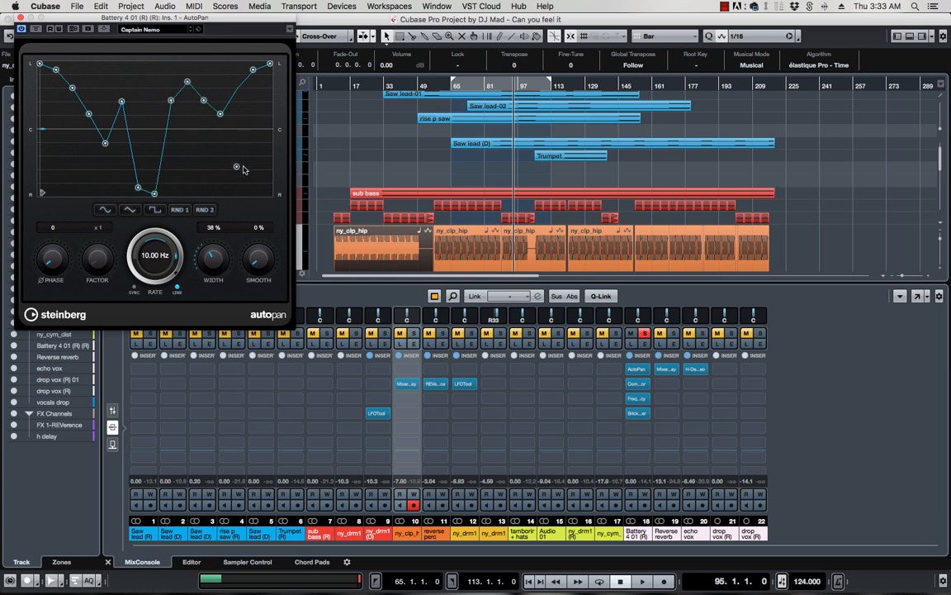
Close AutoPan, open Battery 4 01's Compressor and start playback
{"action": "left_click", "coordinate": [20, 17]}
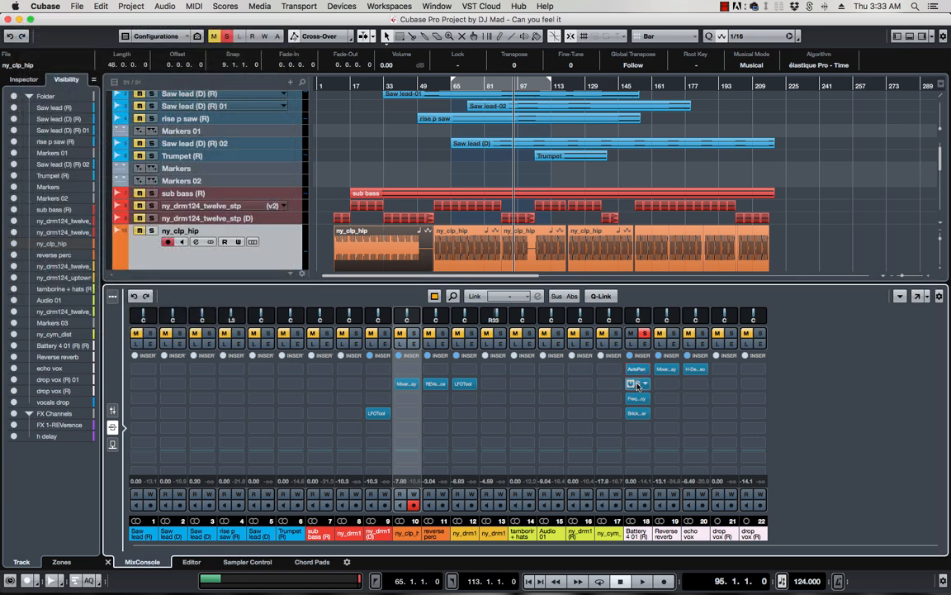
{"action": "left_click", "coordinate": [640, 385]}
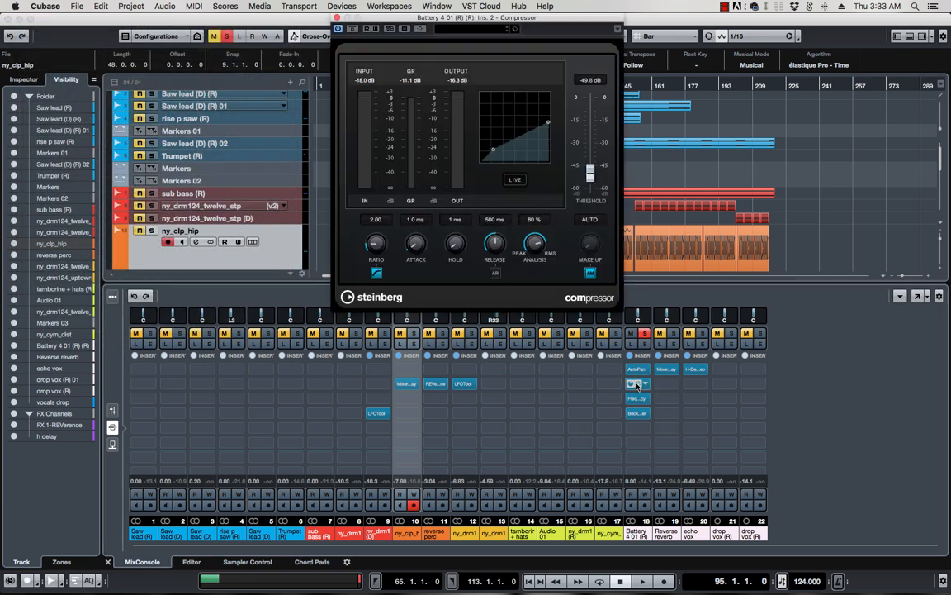
{"action": "left_click_drag", "start_coordinate": [472, 27], "coordinate": [310, 29]}
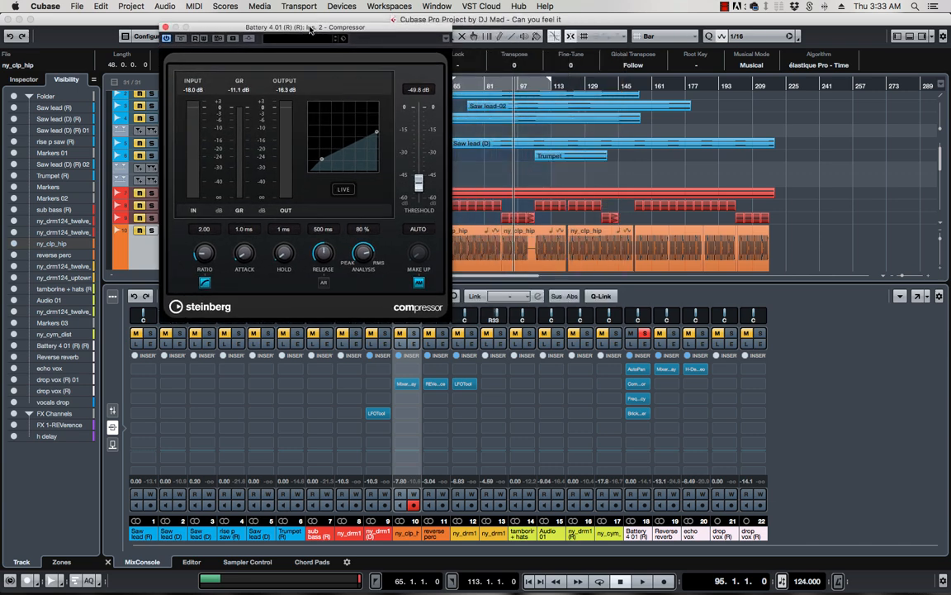
{"action": "key", "text": "space"}
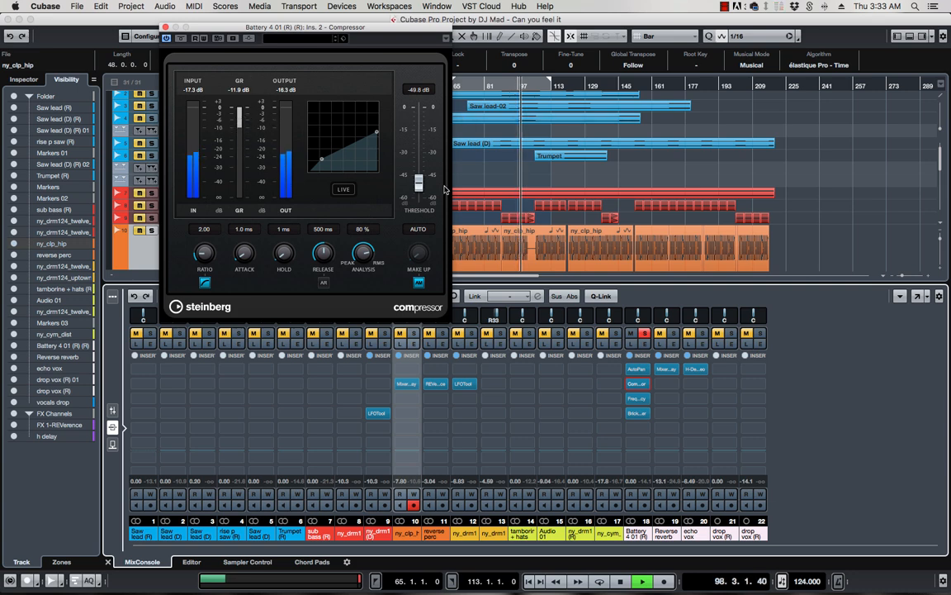
Raise the Compressor threshold to -46.1 dB, toggle Live mode, stop playback, keep auto make-up on
{"action": "left_click_drag", "start_coordinate": [419, 185], "coordinate": [417, 181]}
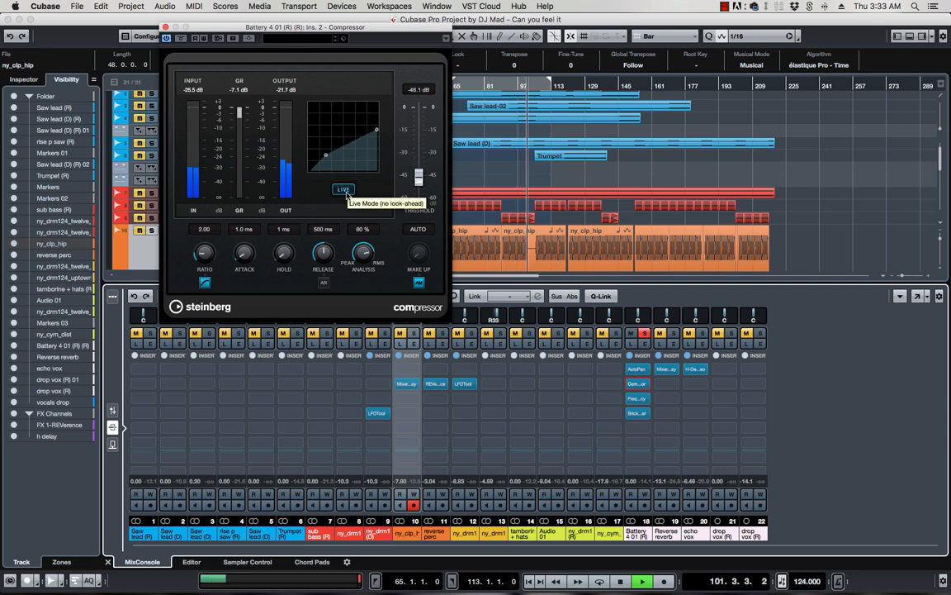
{"action": "left_click", "coordinate": [343, 192]}
{"action": "key", "text": "space"}
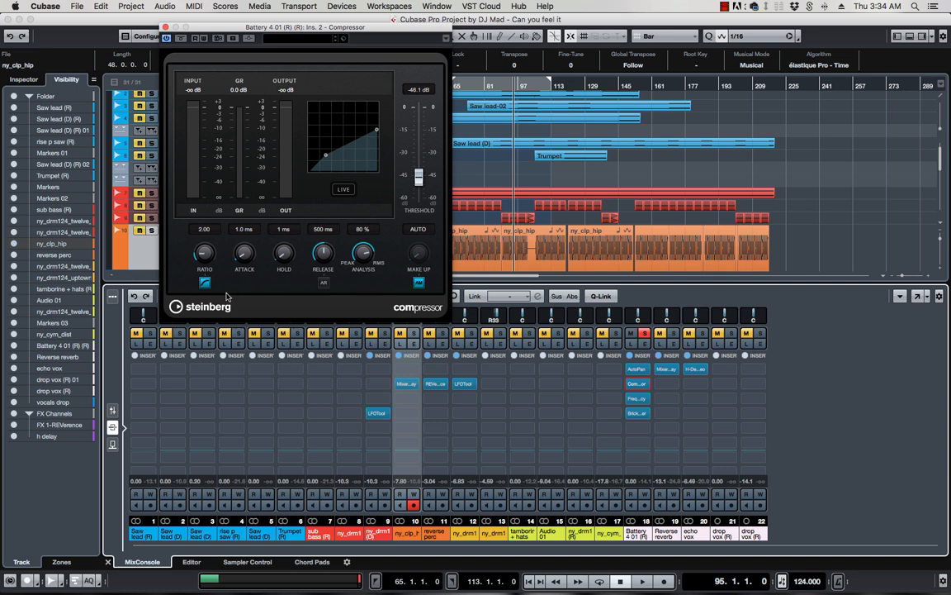
{"action": "left_click", "coordinate": [420, 283]}
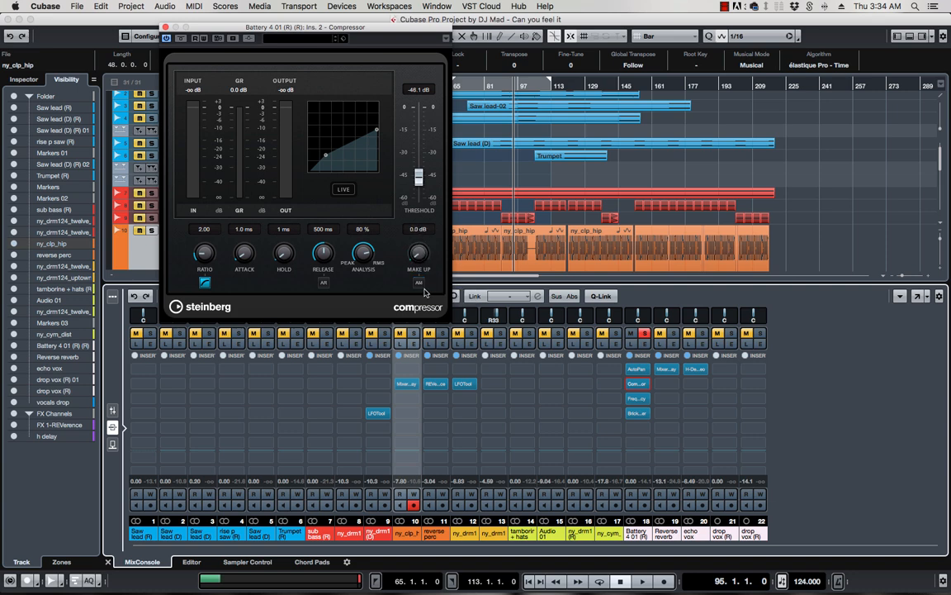
{"action": "left_click", "coordinate": [419, 283]}
Close the Compressor and open Battery 4 01's Brickwall Limiter with playback running
{"action": "left_click", "coordinate": [165, 27]}
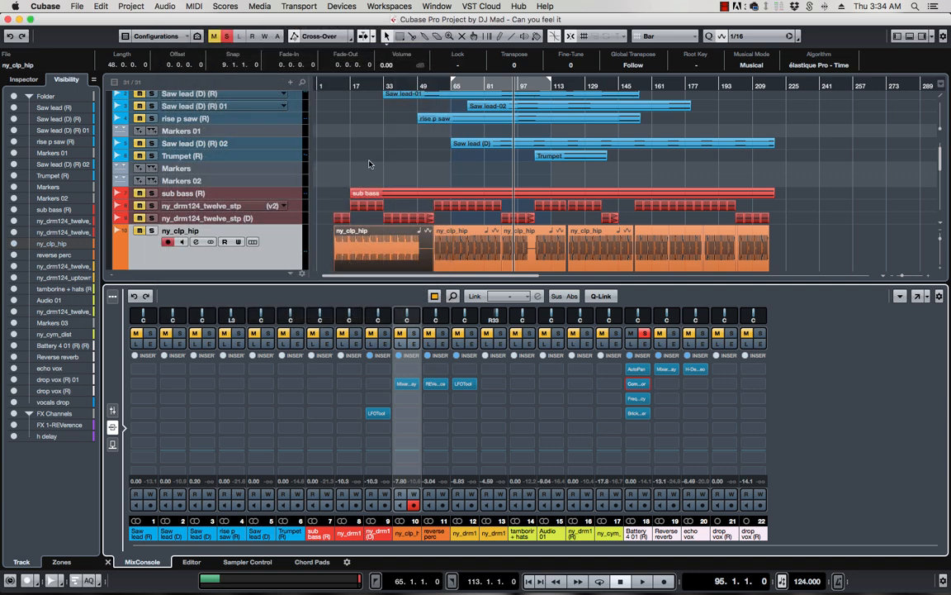
{"action": "left_click", "coordinate": [639, 413]}
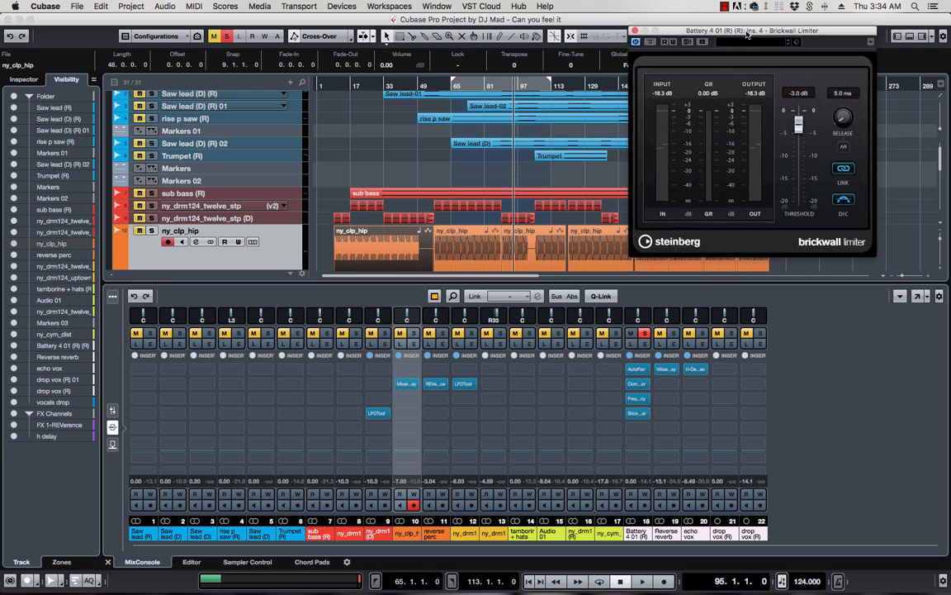
{"action": "left_click_drag", "start_coordinate": [747, 34], "coordinate": [313, 36]}
{"action": "key", "text": "space"}
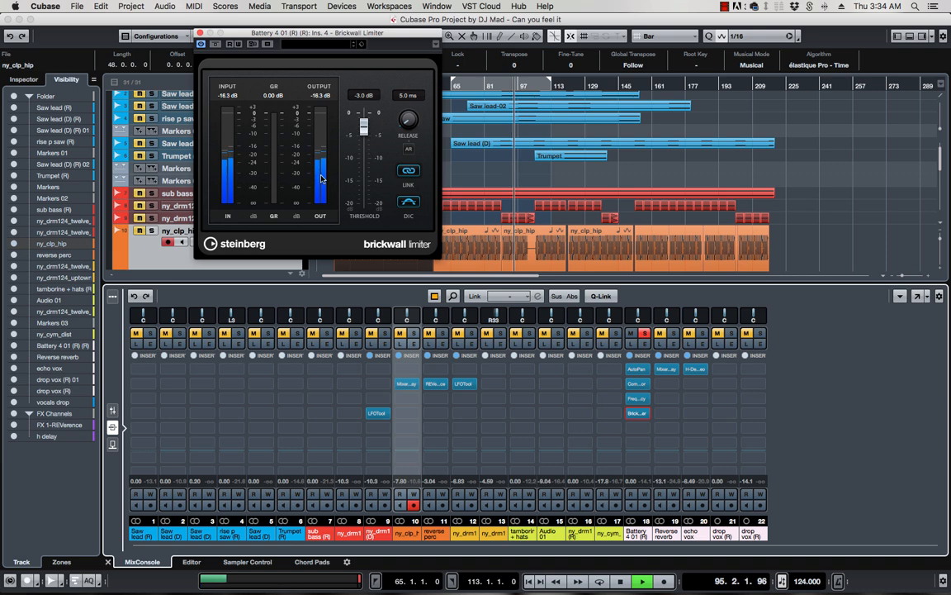
Audition several limiter threshold settings during playback, finishing at -6.6 dB
{"action": "left_click_drag", "start_coordinate": [364, 126], "coordinate": [363, 156]}
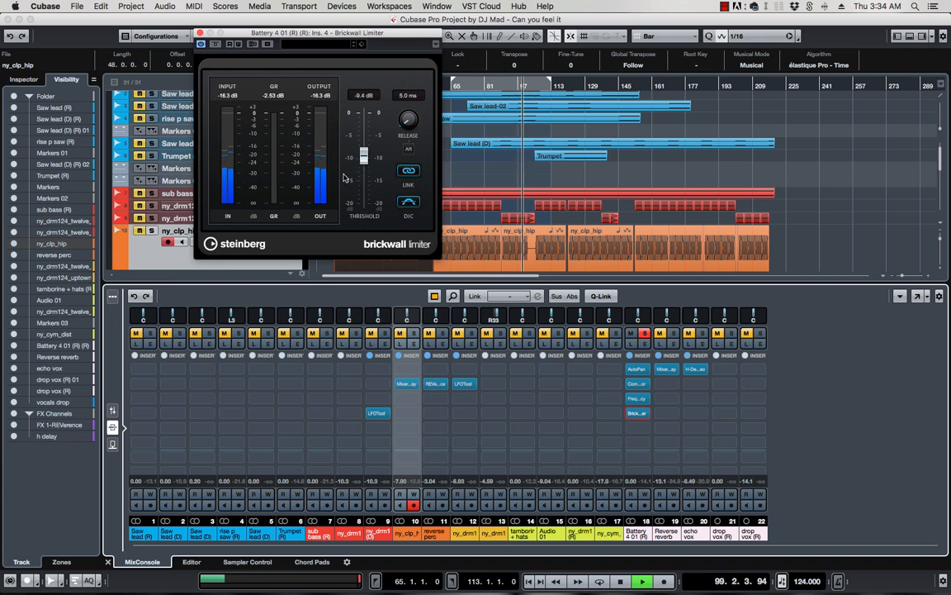
{"action": "key", "text": "space"}
{"action": "left_click_drag", "start_coordinate": [364, 158], "coordinate": [364, 207]}
{"action": "key", "text": "space"}
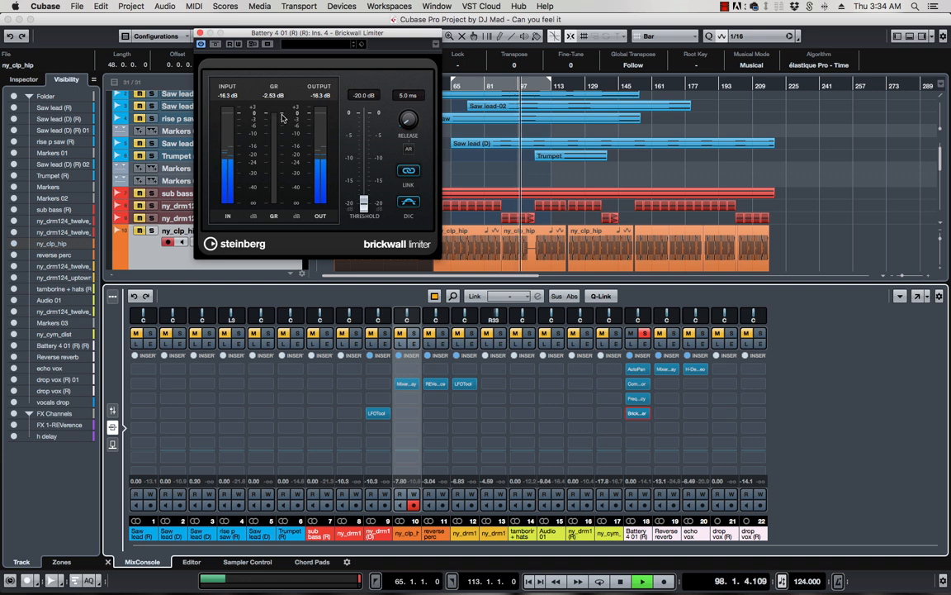
{"action": "key", "text": "space"}
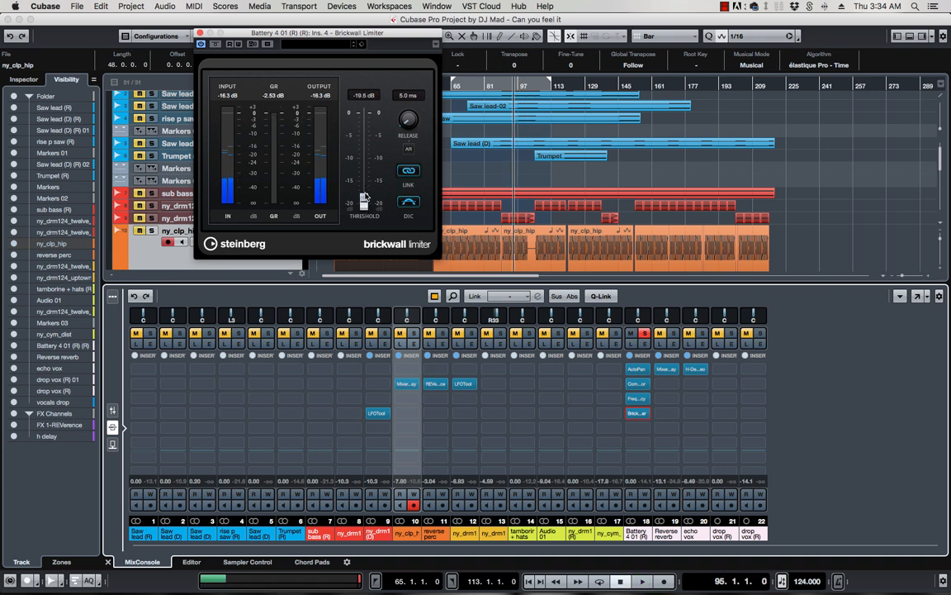
{"action": "left_click_drag", "start_coordinate": [364, 203], "coordinate": [363, 142]}
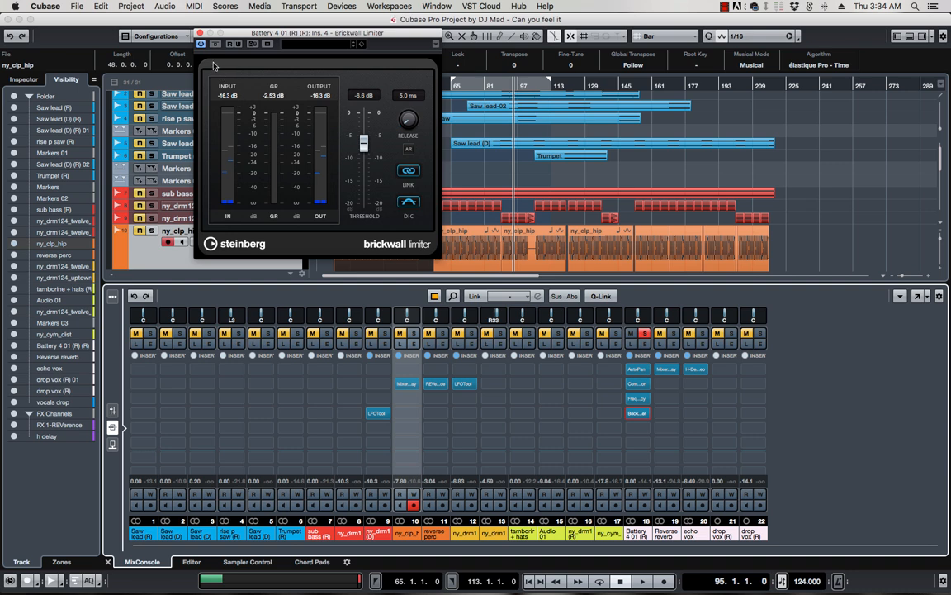
Close the limiter, open Battery 4 01's Frequency EQ with bands flat at 0.0 dB, and position its window
{"action": "left_click", "coordinate": [199, 34]}
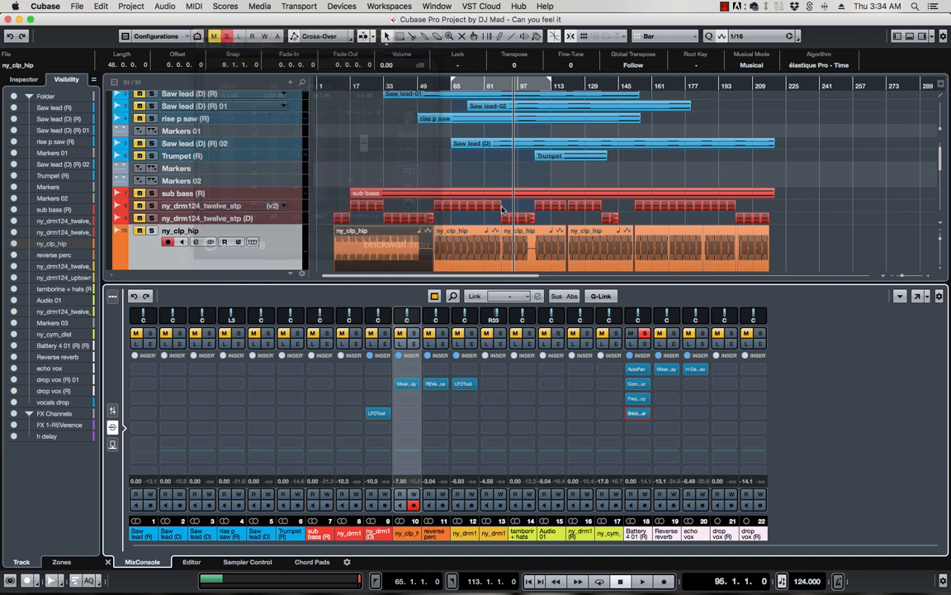
{"action": "double_click", "coordinate": [638, 400]}
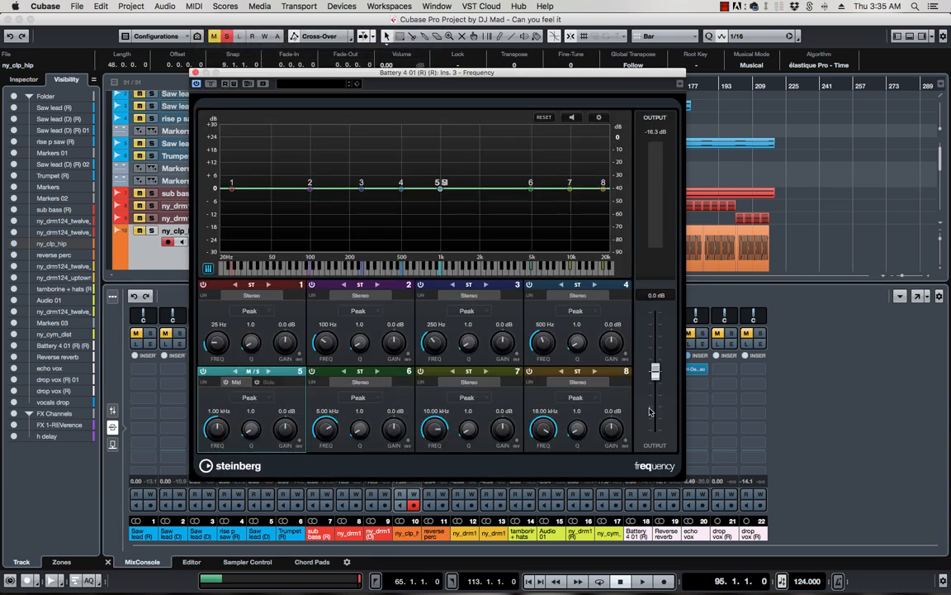
{"action": "left_click_drag", "start_coordinate": [514, 76], "coordinate": [458, 59]}
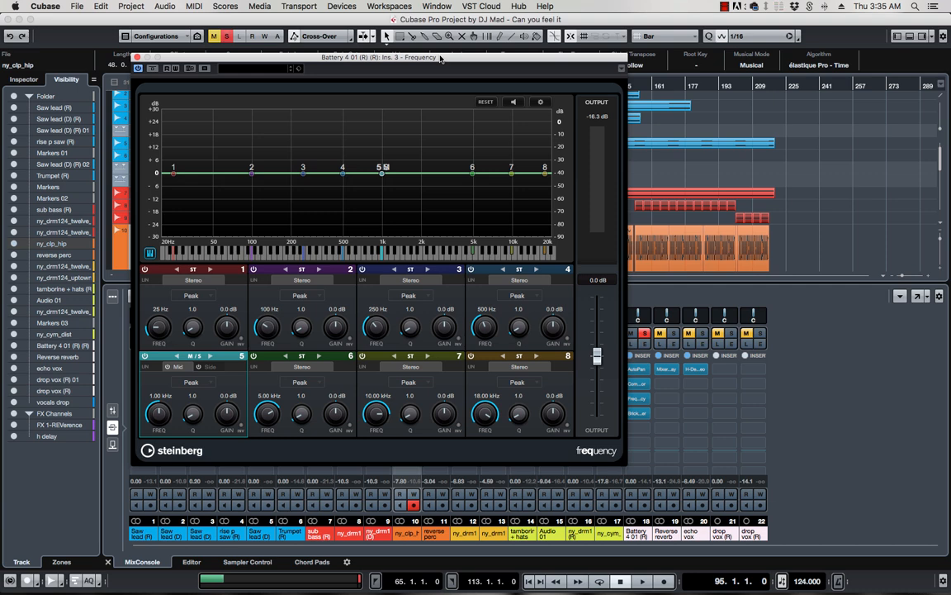
{"action": "left_click_drag", "start_coordinate": [452, 59], "coordinate": [415, 62]}
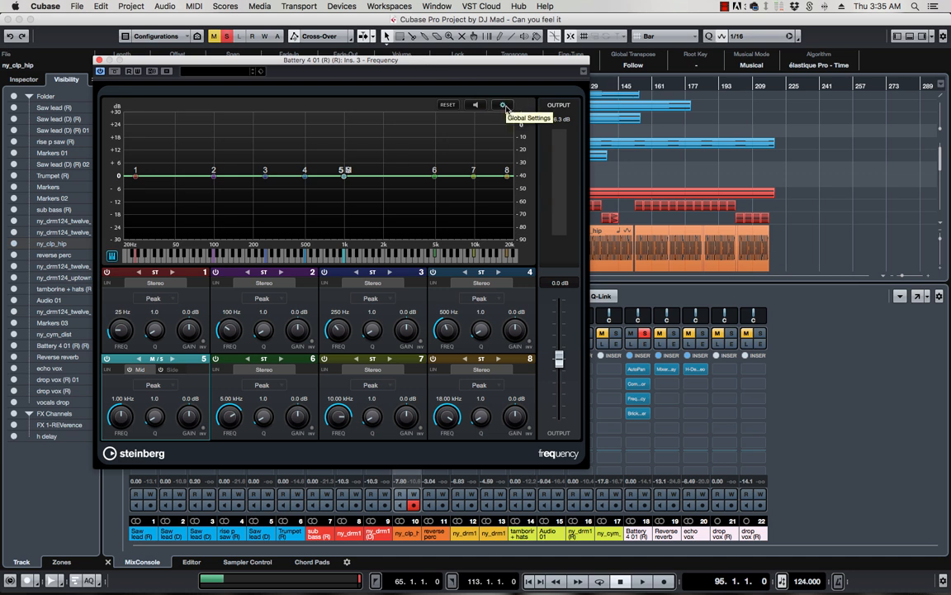
{"action": "left_click", "coordinate": [503, 106]}
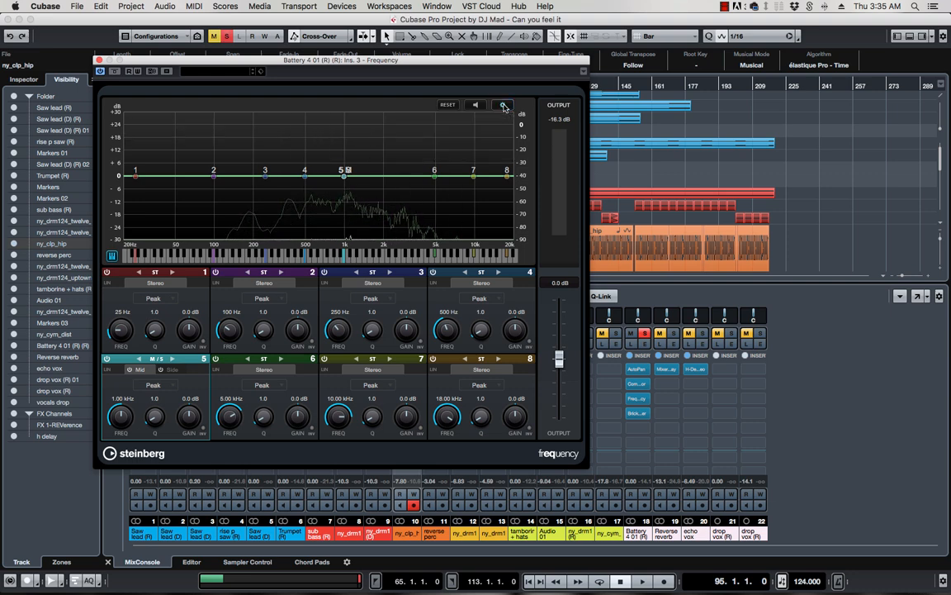
{"action": "key", "text": "space"}
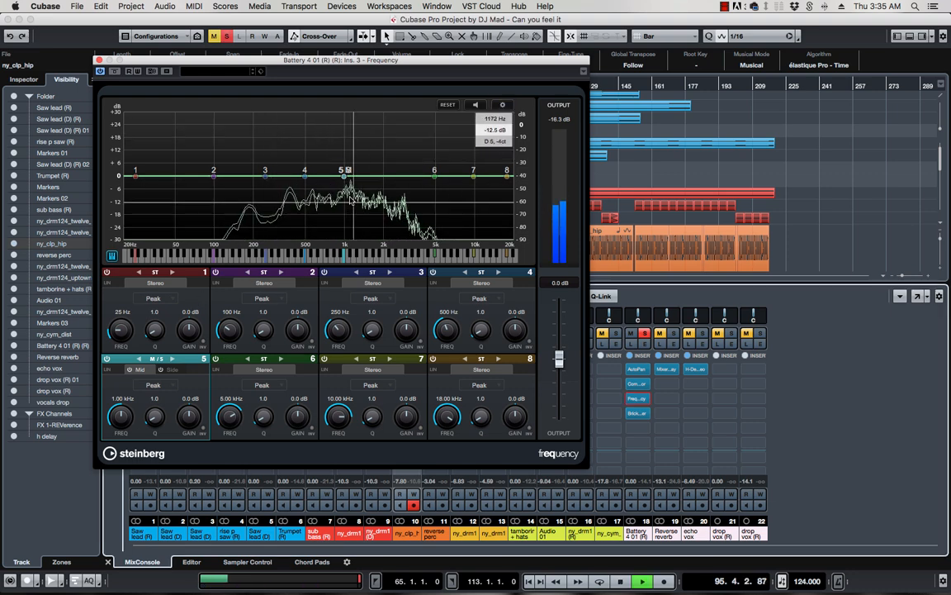
{"action": "left_click", "coordinate": [502, 105]}
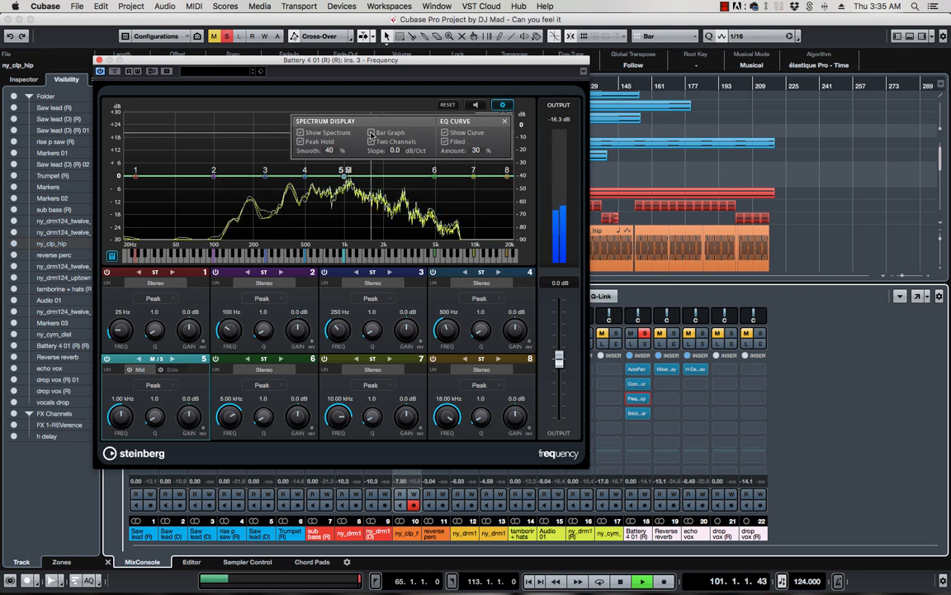
{"action": "left_click", "coordinate": [372, 133]}
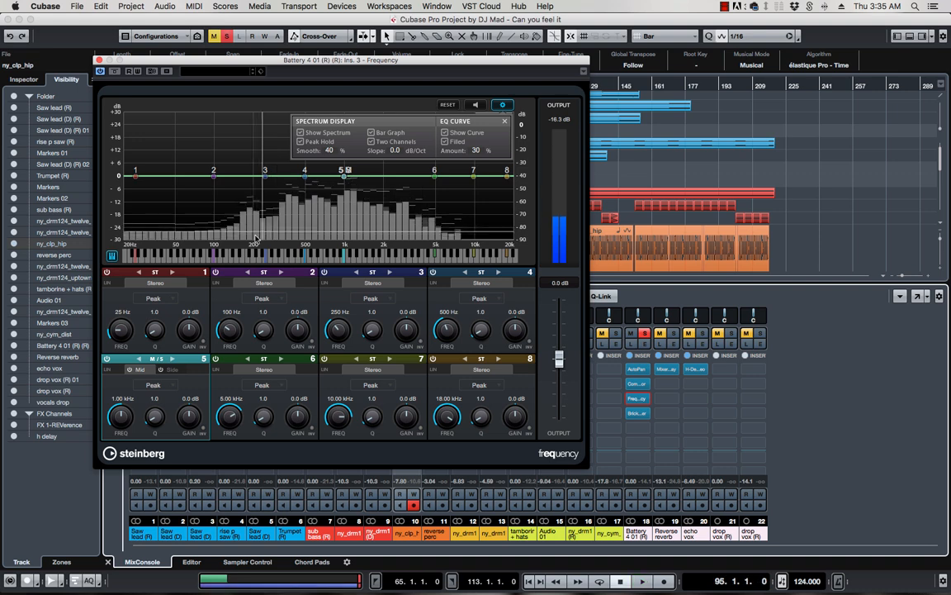
{"action": "key", "text": "space"}
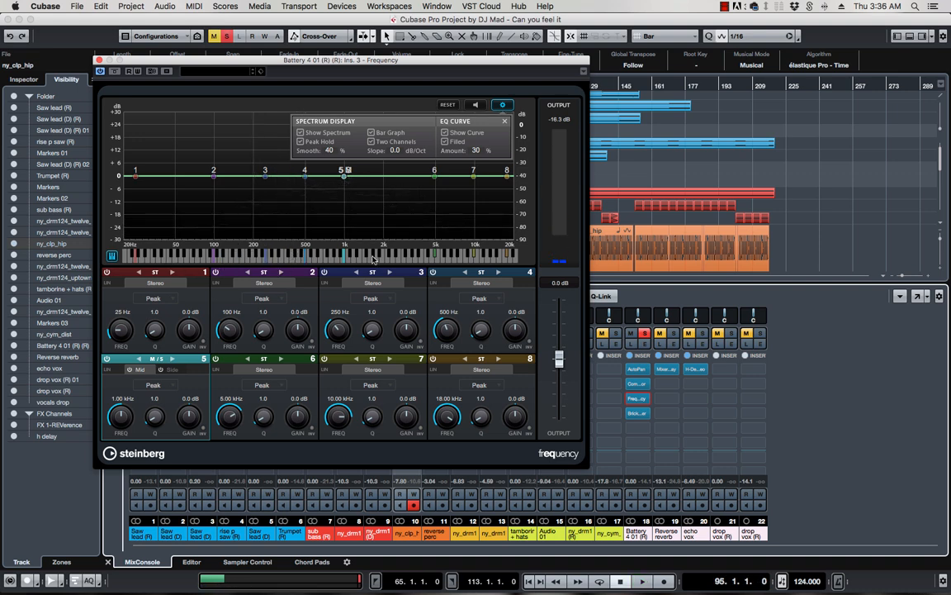
{"action": "key", "text": "space"}
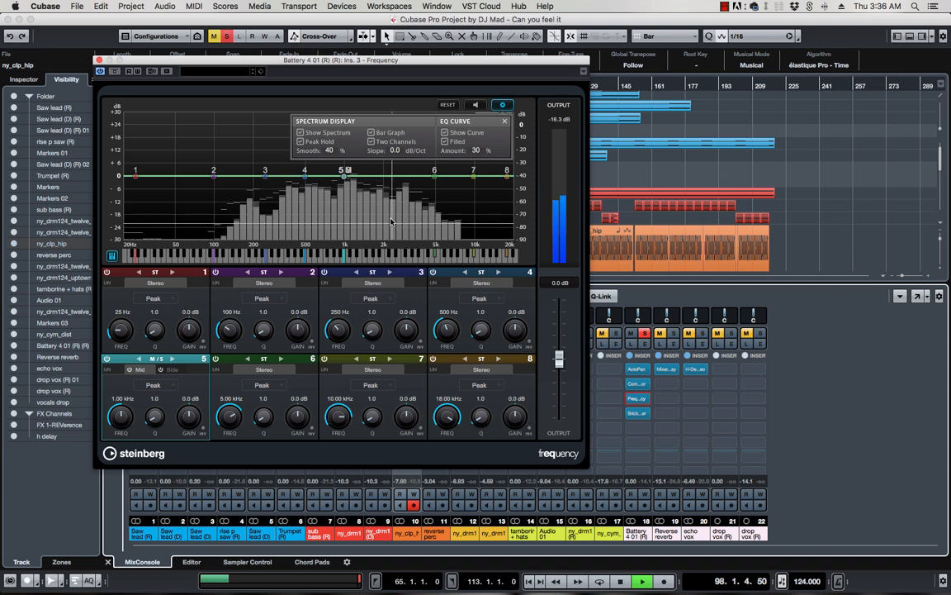
{"action": "key", "text": "space"}
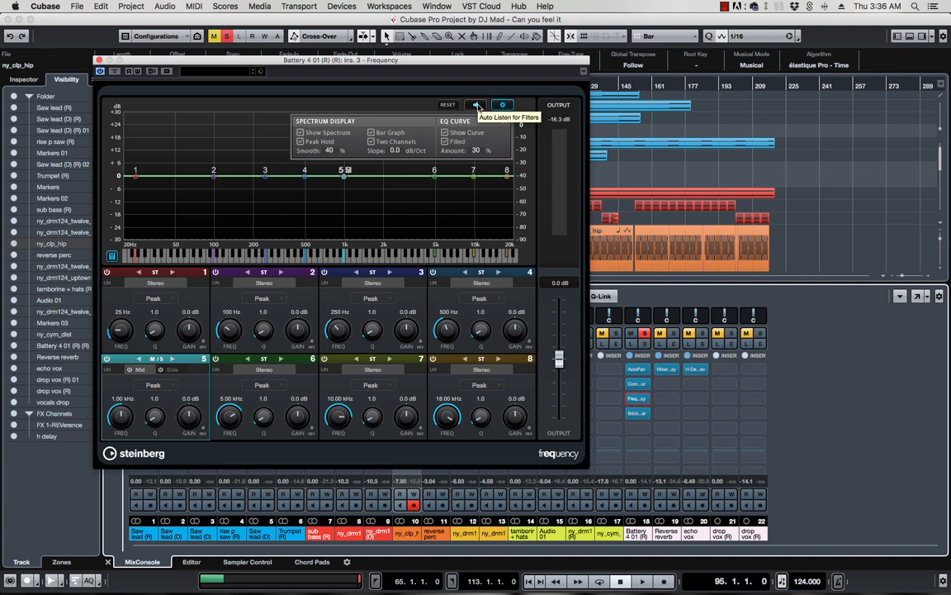
With filter auditioning on during playback, raise EQ band 4 to +8.2 dB at 495 Hz
{"action": "left_click", "coordinate": [478, 106]}
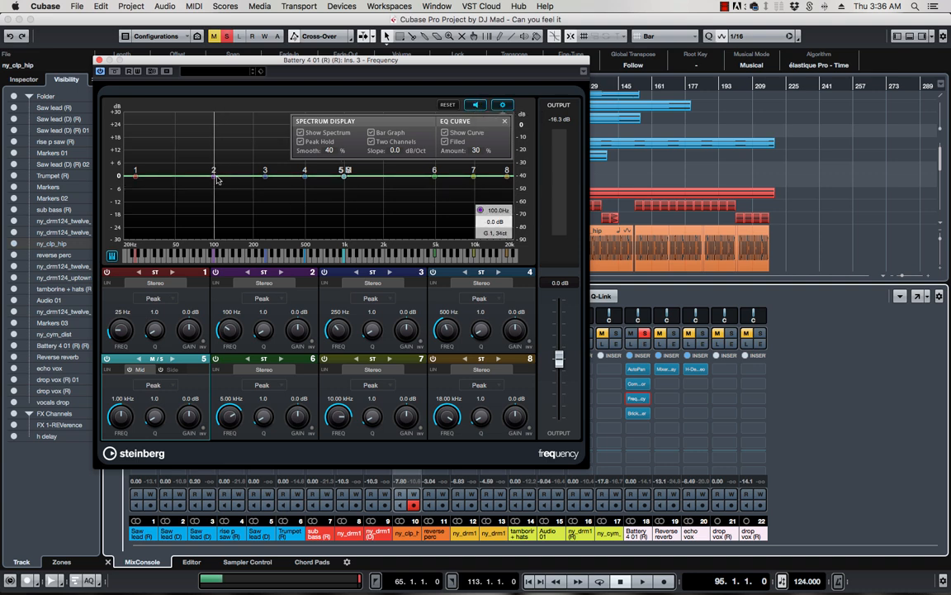
{"action": "key", "text": "space"}
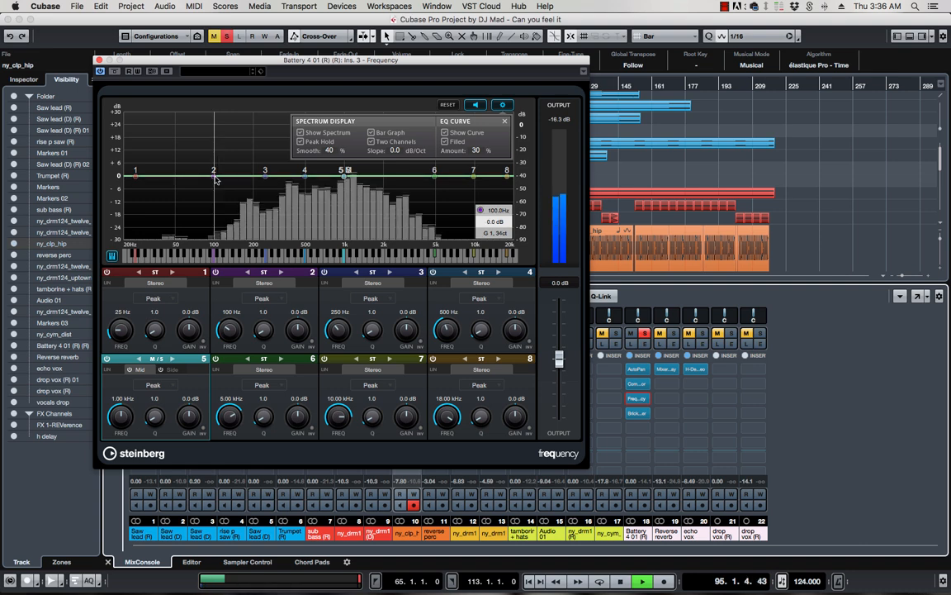
{"action": "mouse_move", "coordinate": [305, 176]}
{"action": "left_mouse_down"}
{"action": "mouse_move", "coordinate": [304, 148]}
{"action": "mouse_move", "coordinate": [304, 228]}
{"action": "mouse_move", "coordinate": [305, 158]}
{"action": "left_mouse_up"}
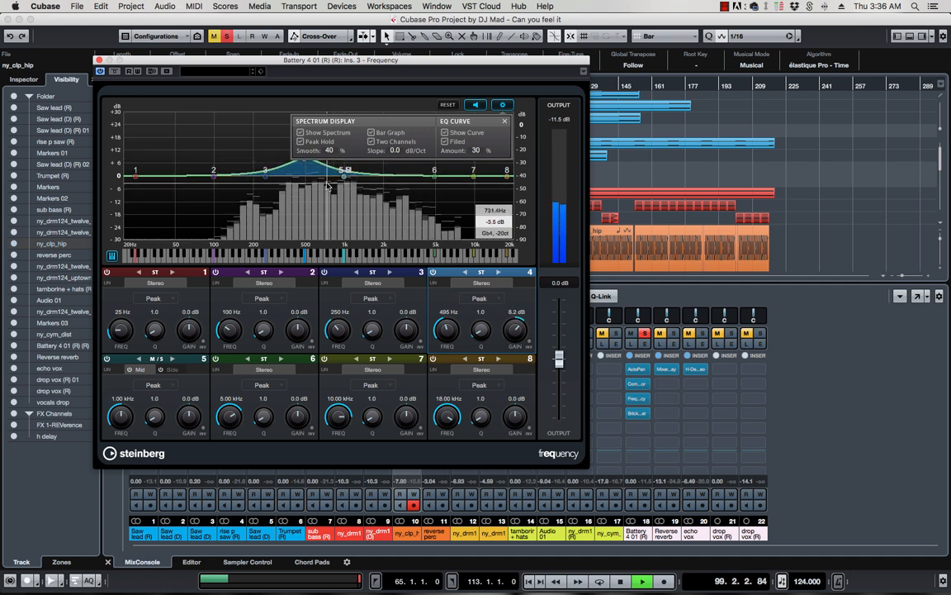
{"action": "key", "text": "space"}
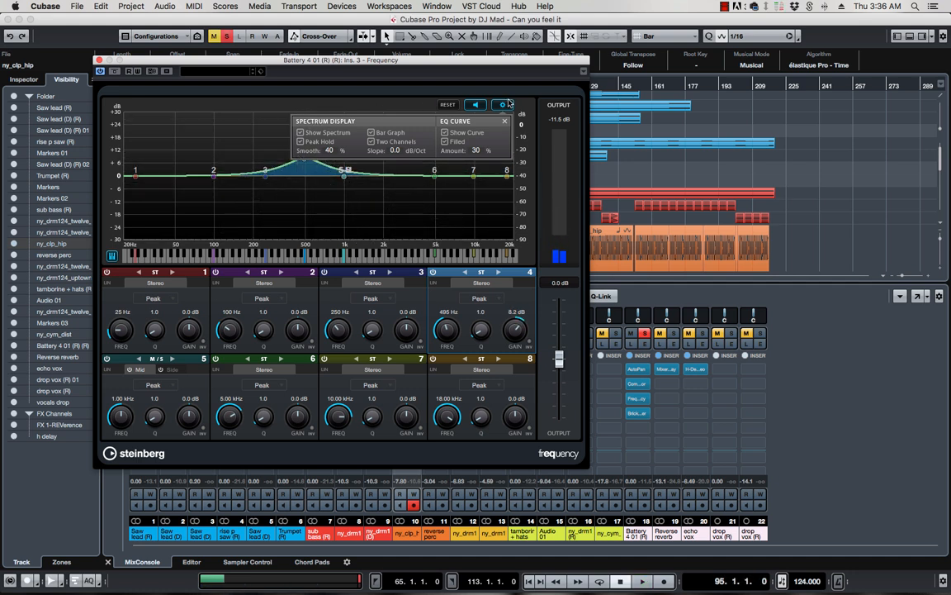
{"action": "left_click", "coordinate": [503, 104]}
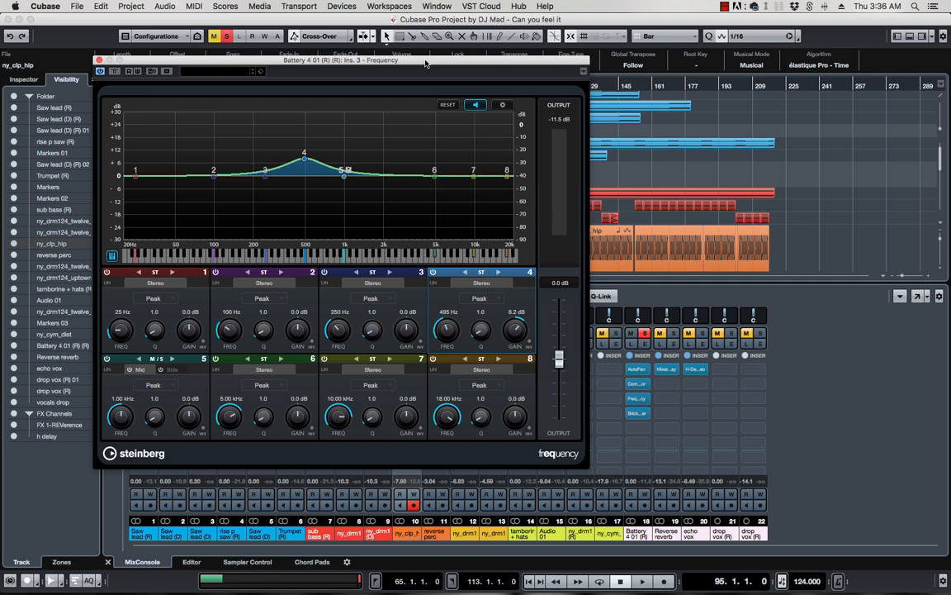
{"action": "left_click_drag", "start_coordinate": [426, 63], "coordinate": [541, 86]}
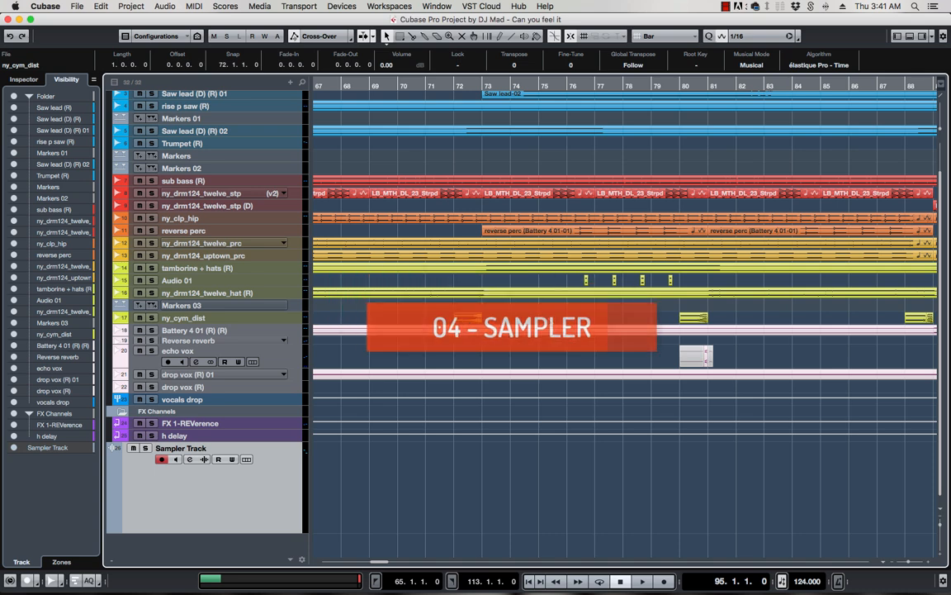
Show the MixConsole and then Sampler Control in the lower zone, scrolling to the track list's bottom
{"action": "key", "text": "alt+F3"}
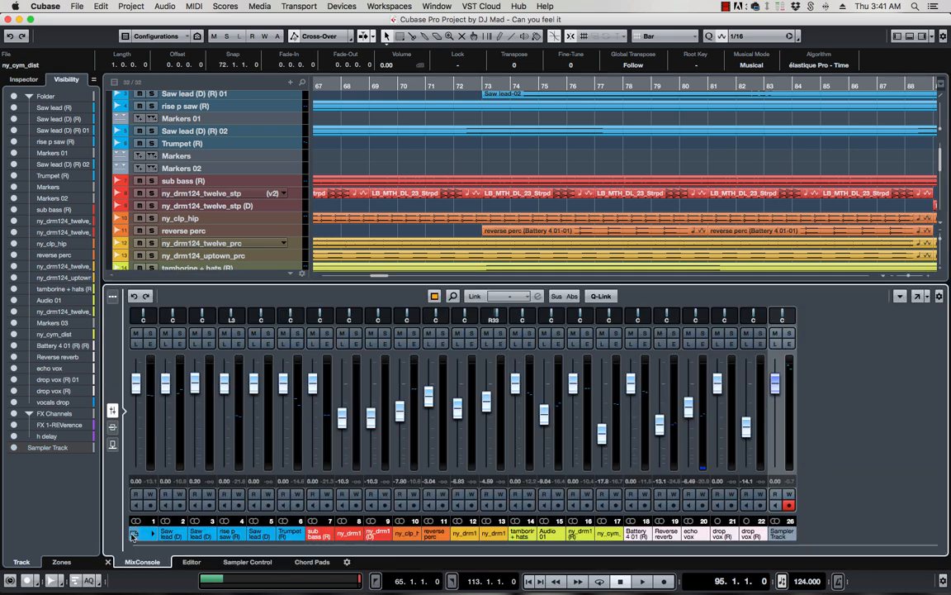
{"action": "left_click", "coordinate": [232, 563]}
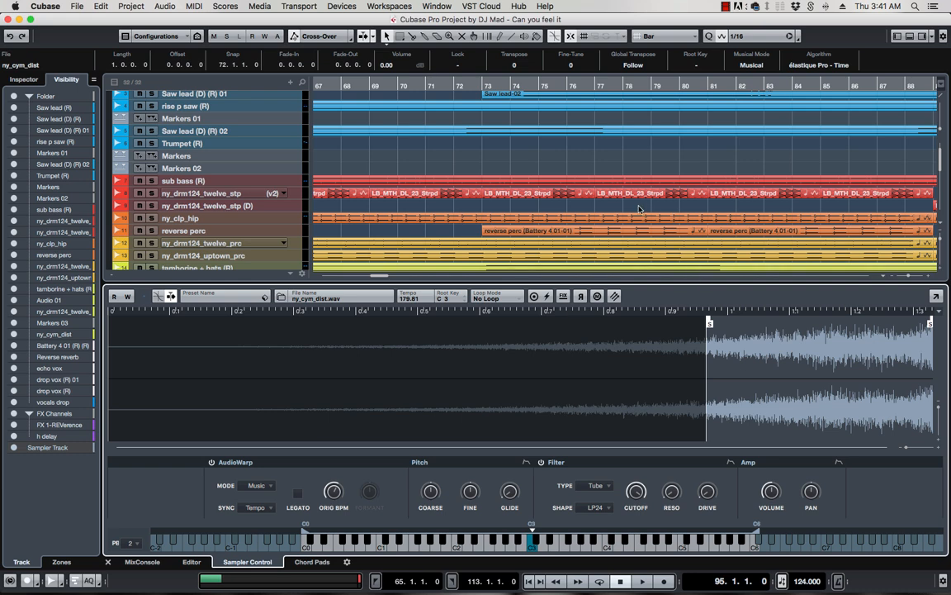
{"action": "scroll", "coordinate": [611, 209], "scroll_direction": "down", "scroll_amount": 10}
{"action": "scroll", "coordinate": [571, 208], "scroll_direction": "up", "scroll_amount": 5}
{"action": "scroll", "coordinate": [571, 208], "scroll_direction": "down", "scroll_amount": 5}
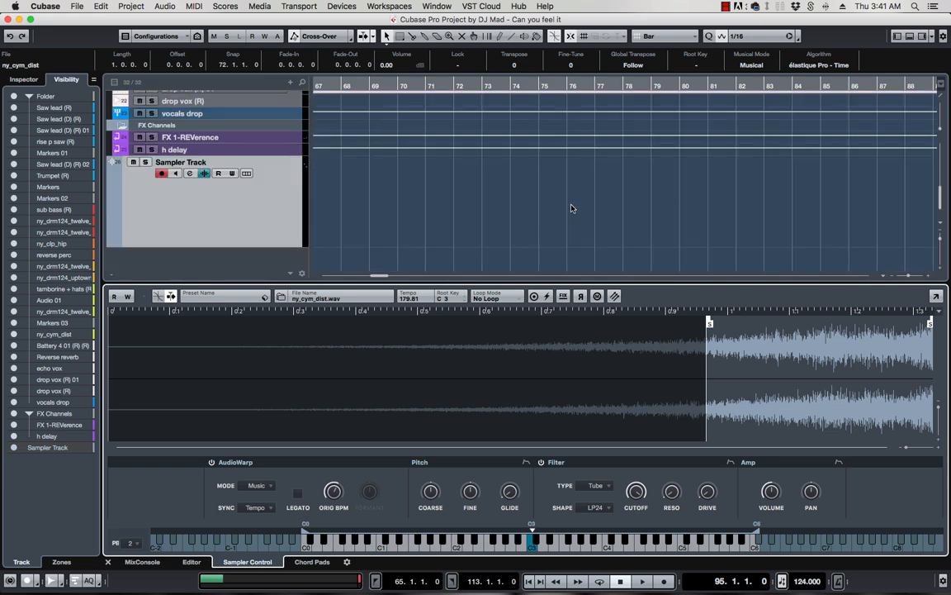
Remove the selected Sampler Track and select the echo vox track
{"action": "right_click", "coordinate": [183, 187]}
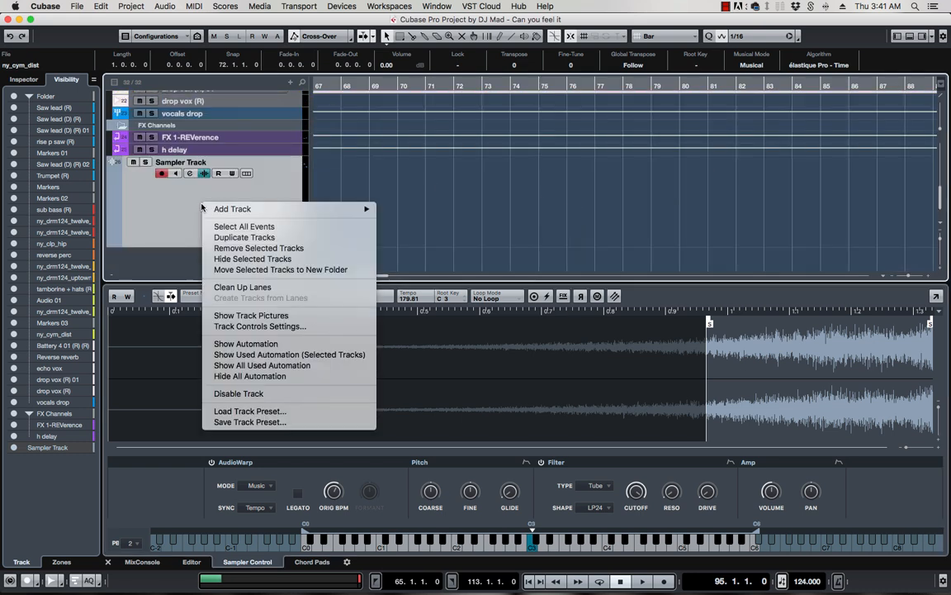
{"action": "left_click", "coordinate": [253, 248]}
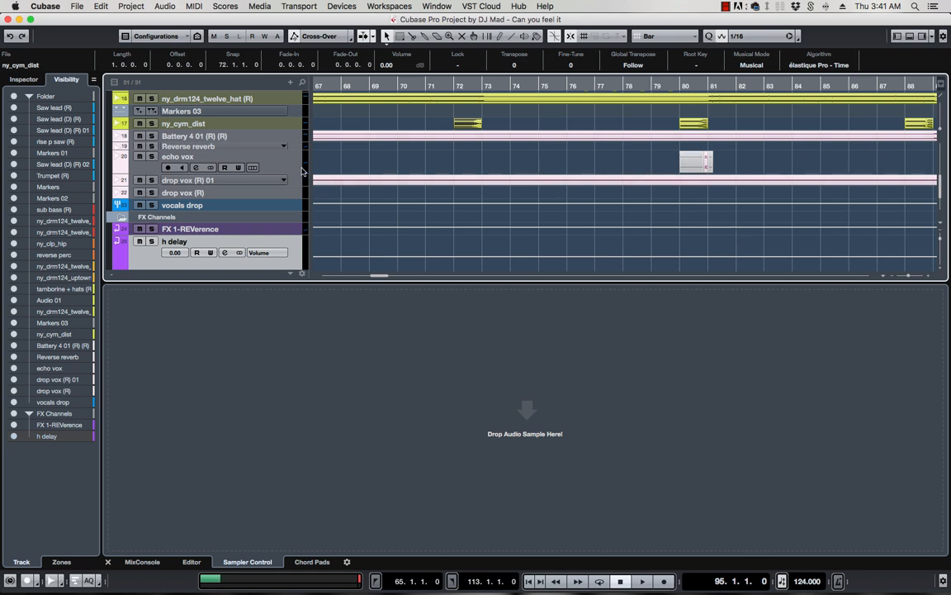
{"action": "left_click", "coordinate": [276, 170]}
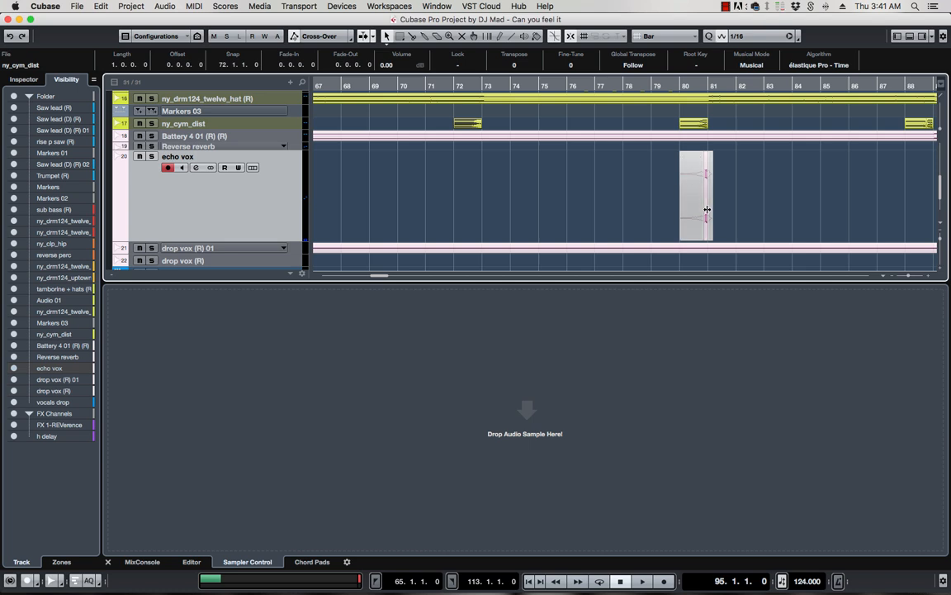
Drop the small echo vox event near bar 80 into Sampler Control to create a Sampler Track
{"action": "scroll", "coordinate": [709, 202], "scroll_direction": "down", "scroll_amount": 2}
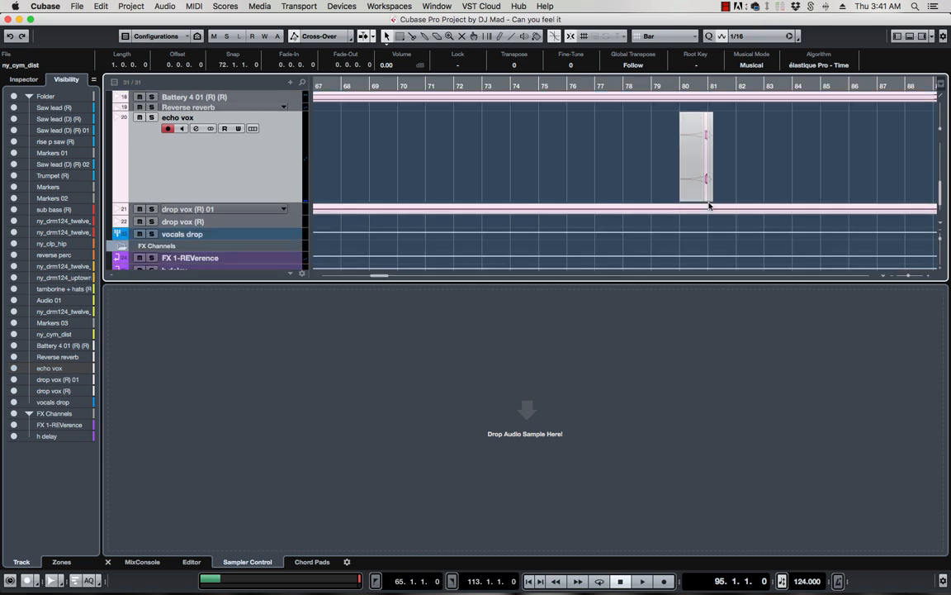
{"action": "scroll", "coordinate": [708, 202], "scroll_direction": "right", "scroll_amount": 5}
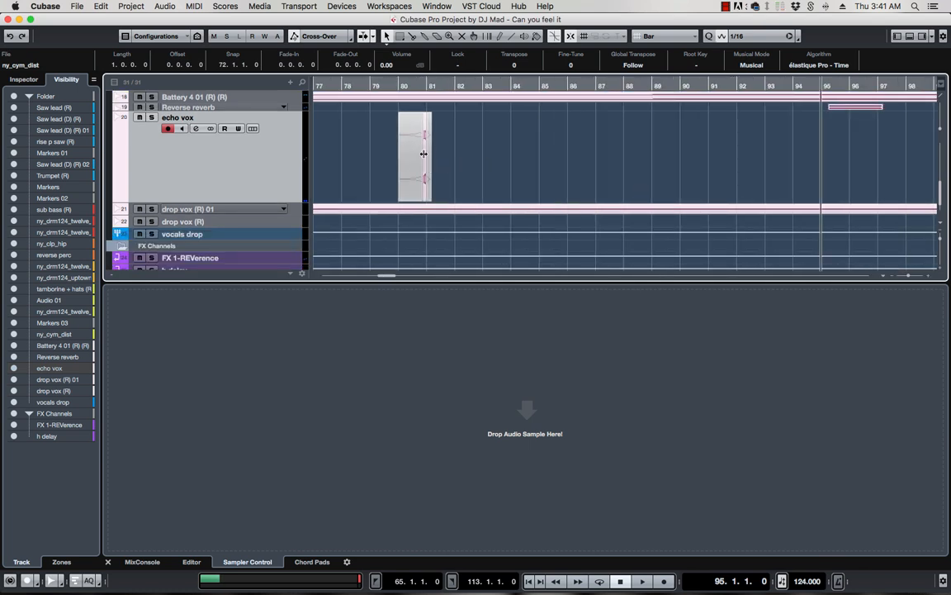
{"action": "scroll", "coordinate": [425, 162], "scroll_direction": "right", "scroll_amount": 5}
{"action": "scroll", "coordinate": [428, 164], "scroll_direction": "left", "scroll_amount": 10}
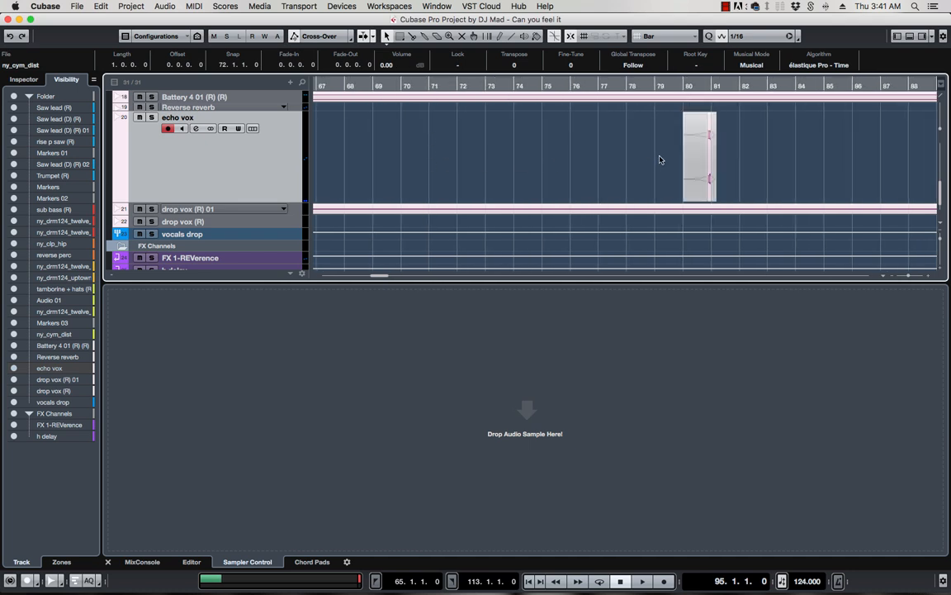
{"action": "scroll", "coordinate": [658, 159], "scroll_direction": "up", "scroll_amount": 5}
{"action": "left_click", "coordinate": [887, 151]}
{"action": "left_click_drag", "start_coordinate": [888, 151], "coordinate": [603, 358]}
{"action": "left_click_drag", "start_coordinate": [553, 405], "coordinate": [527, 410]}
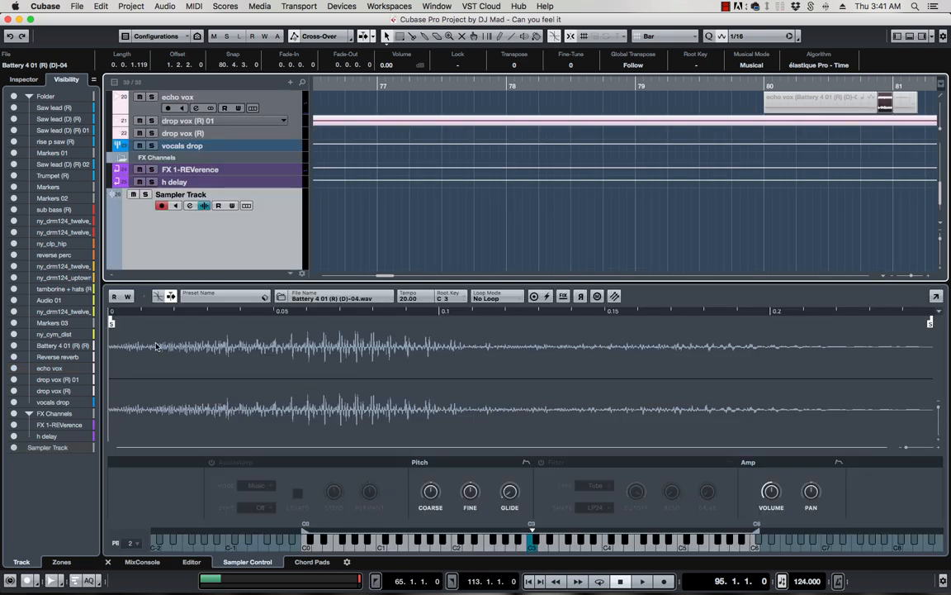
Trim the sample's start and end, enable AudioWarp, Filter and auto-scroll, and float the sampler window
{"action": "left_click_drag", "start_coordinate": [110, 322], "coordinate": [188, 322]}
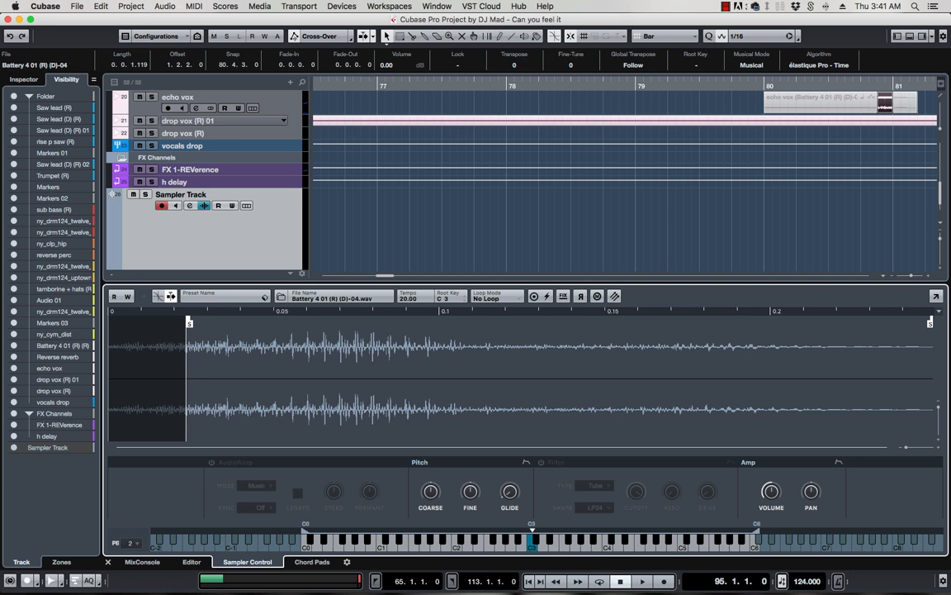
{"action": "left_click_drag", "start_coordinate": [930, 324], "coordinate": [467, 345]}
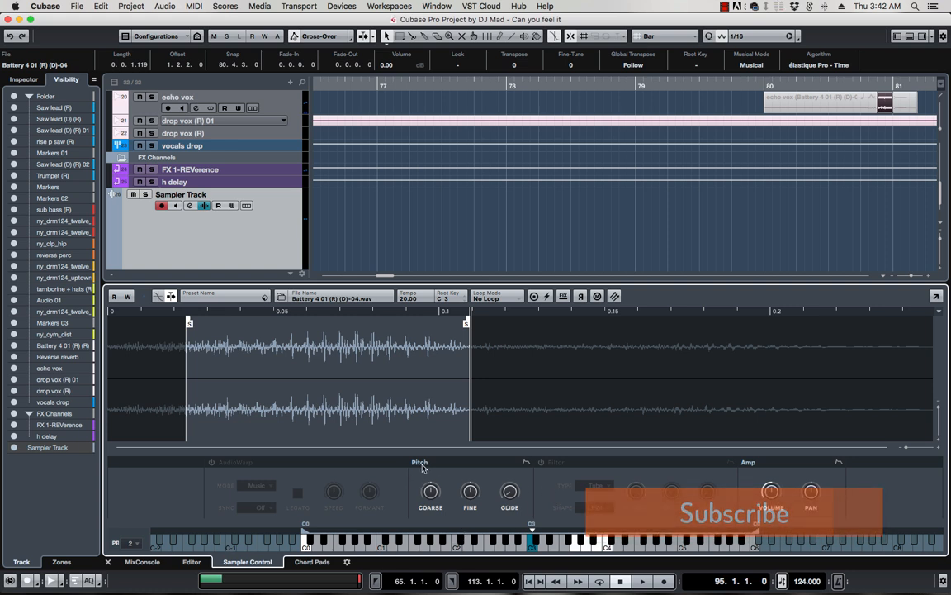
{"action": "left_click", "coordinate": [212, 462]}
{"action": "left_click", "coordinate": [541, 462]}
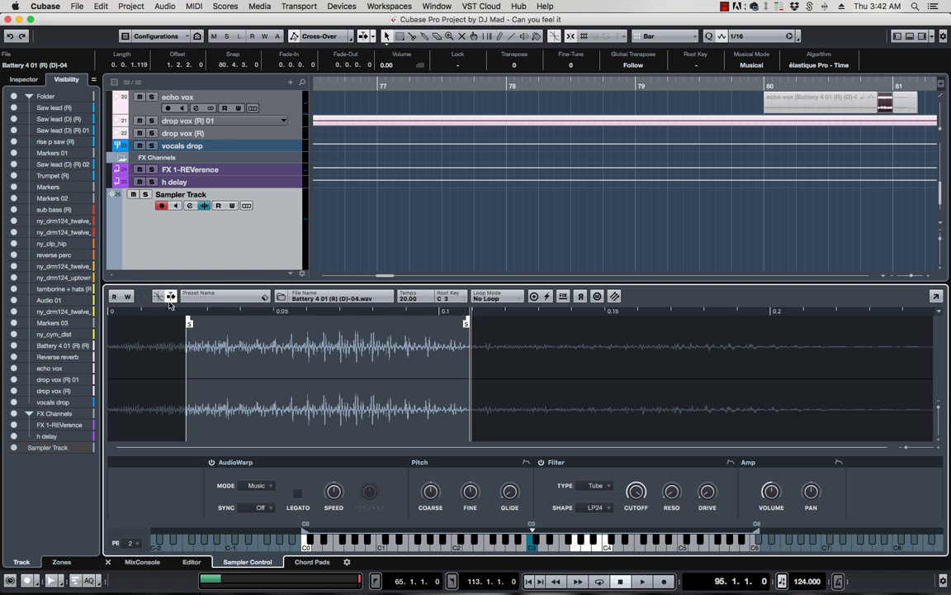
{"action": "left_click", "coordinate": [170, 296]}
{"action": "left_click", "coordinate": [935, 298]}
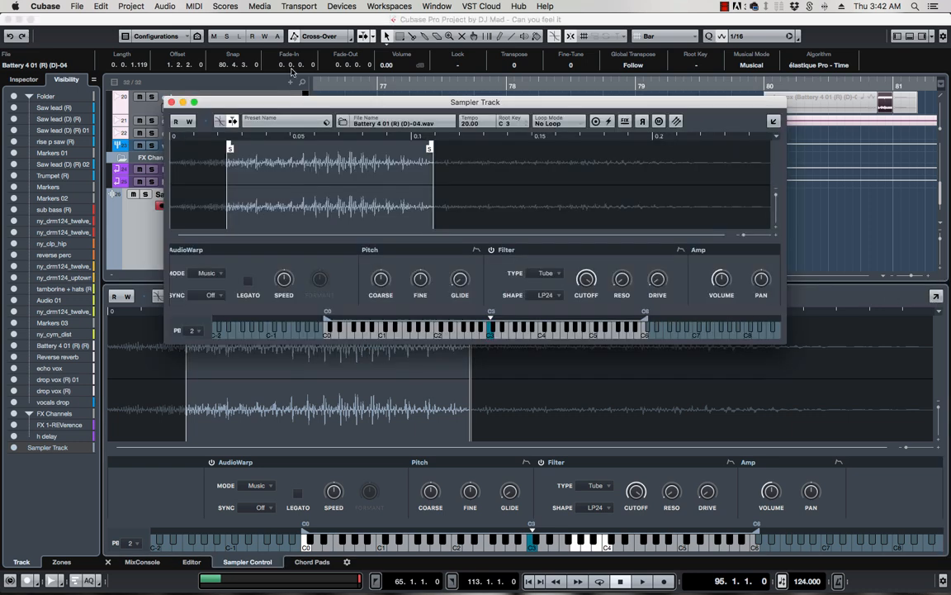
Move, close, reopen and enlarge the floating sampler window, then close it again
{"action": "left_click_drag", "start_coordinate": [334, 95], "coordinate": [392, 189]}
{"action": "left_click", "coordinate": [211, 190]}
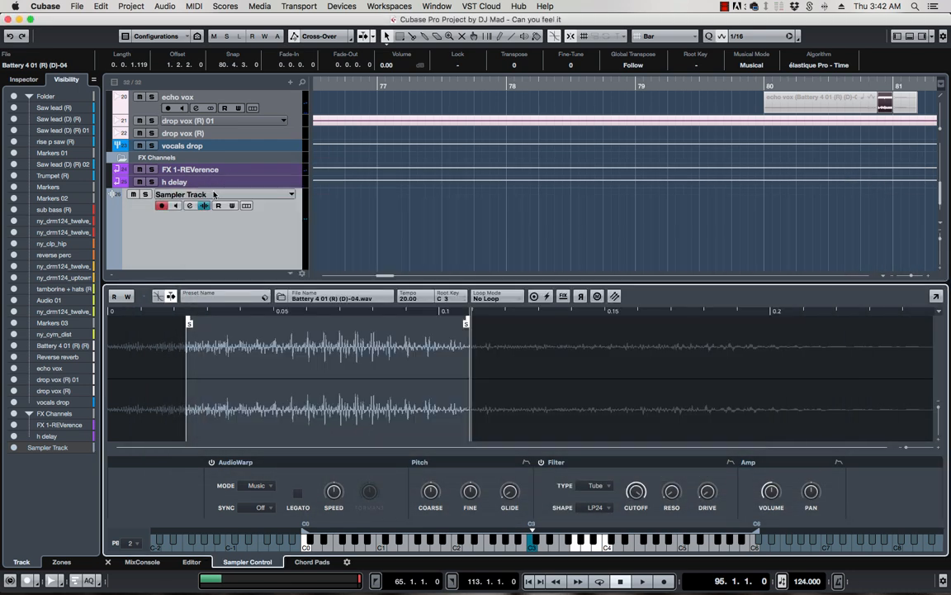
{"action": "left_click", "coordinate": [936, 296]}
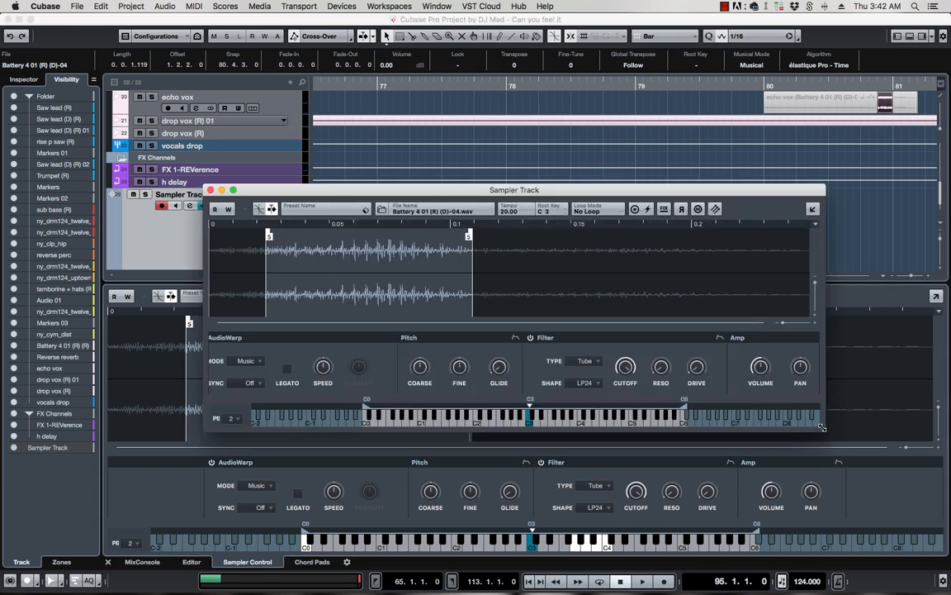
{"action": "left_click_drag", "start_coordinate": [823, 429], "coordinate": [826, 489]}
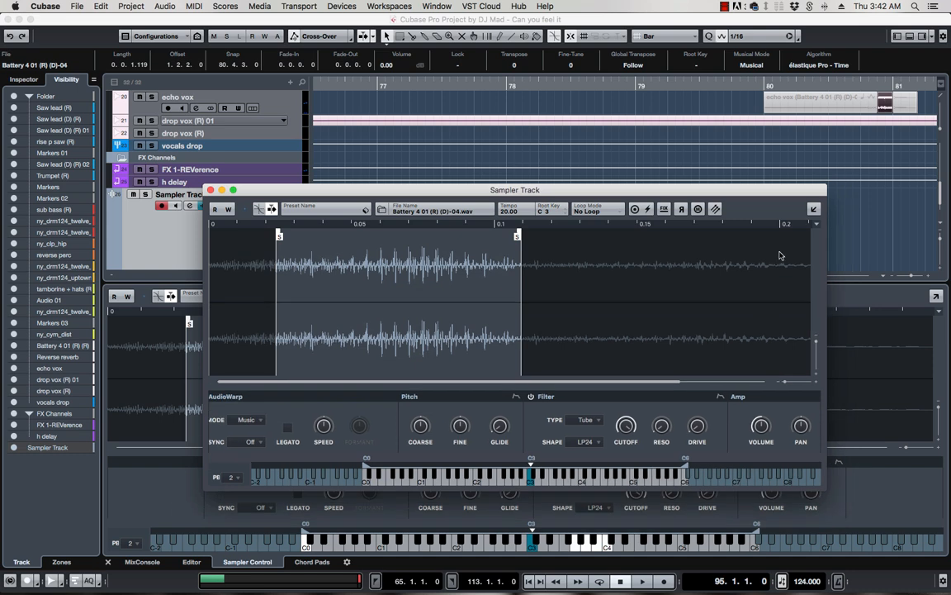
{"action": "left_click", "coordinate": [210, 190]}
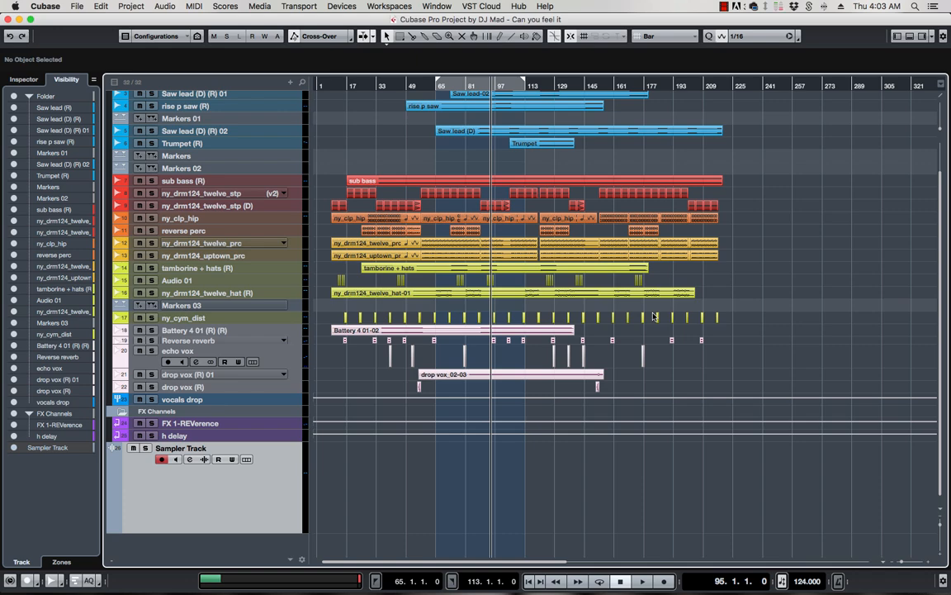
Hide the lower zone to view all 32 tracks, with the Sampler Track last
{"action": "left_click", "coordinate": [723, 7]}
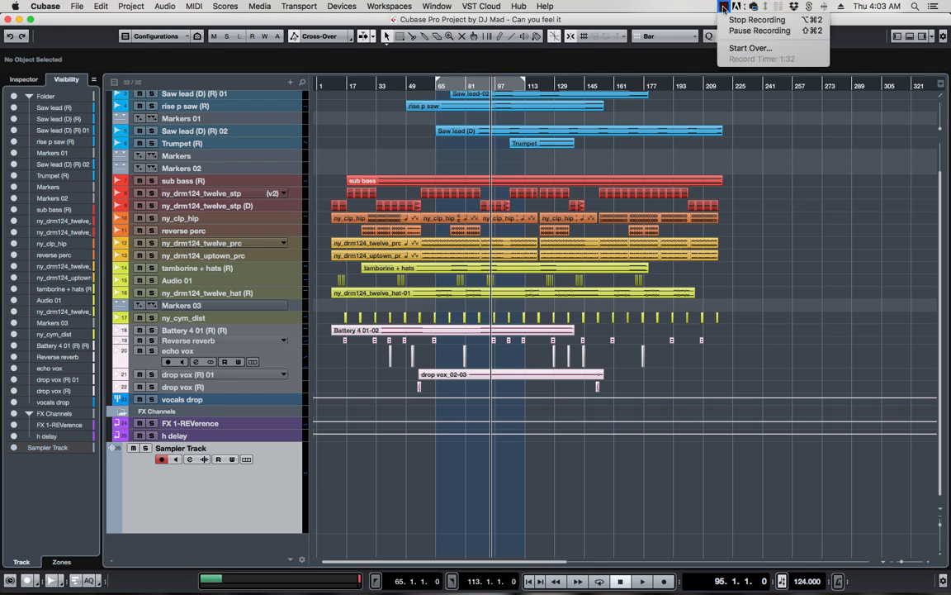